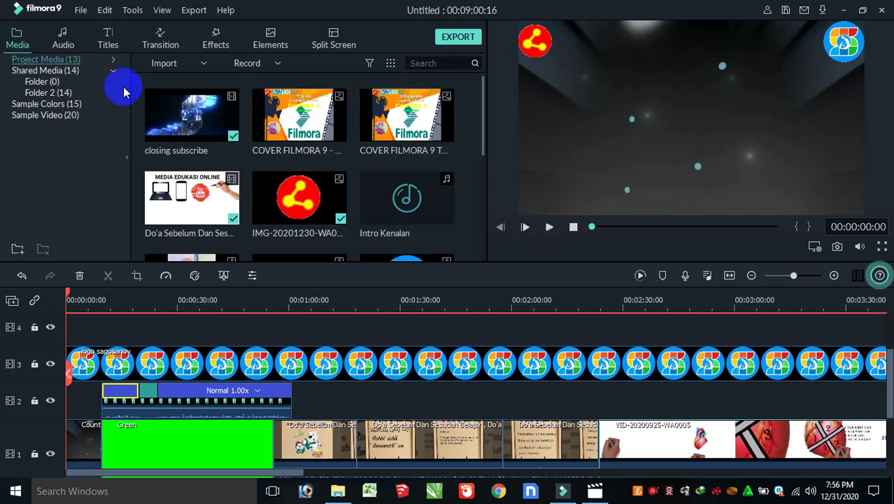
Step: Add the Opener 11 title from the Openers category to the timeline four times
click(109, 45)
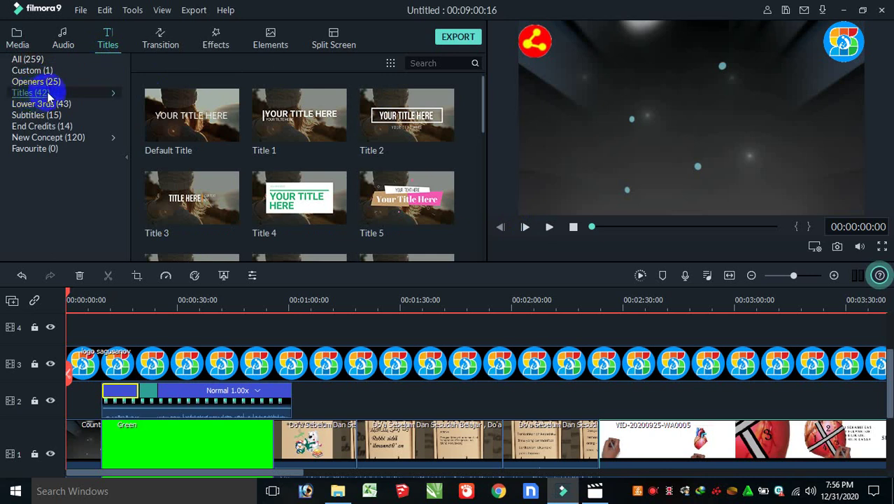
drag(72, 85, 30, 85)
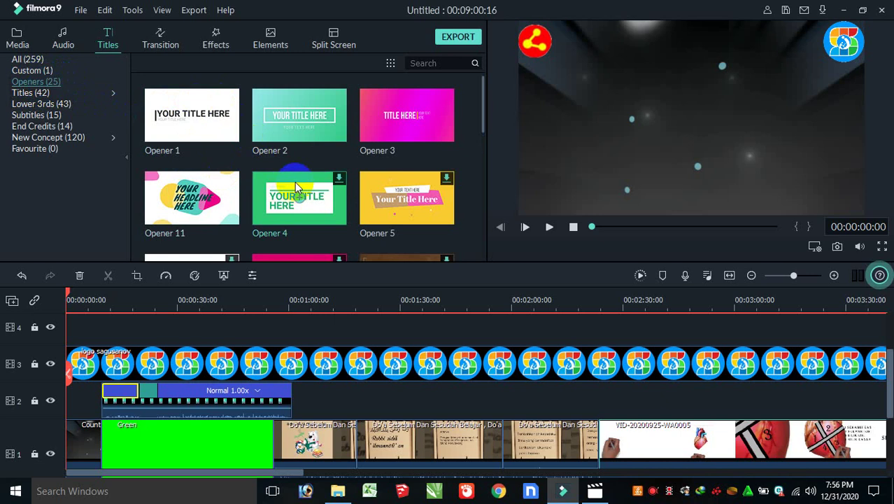
scroll(326, 163, down, 3)
scroll(326, 163, down, 3)
scroll(326, 163, up, 6)
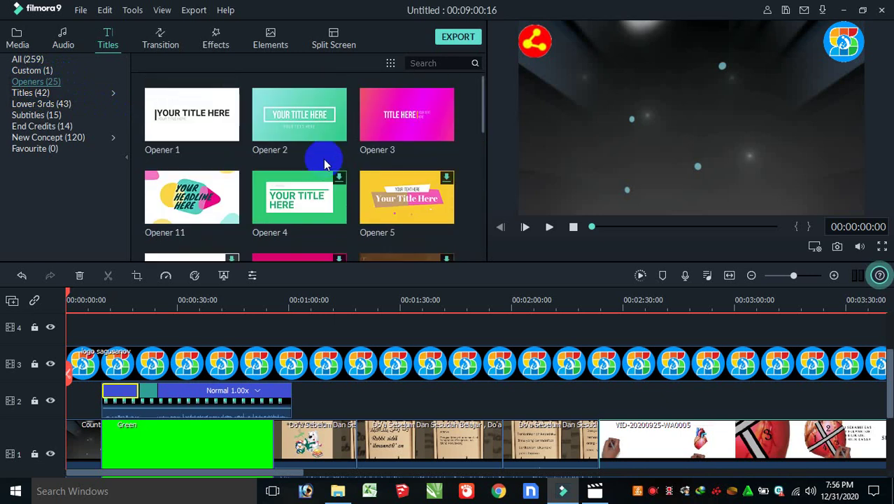
click(193, 200)
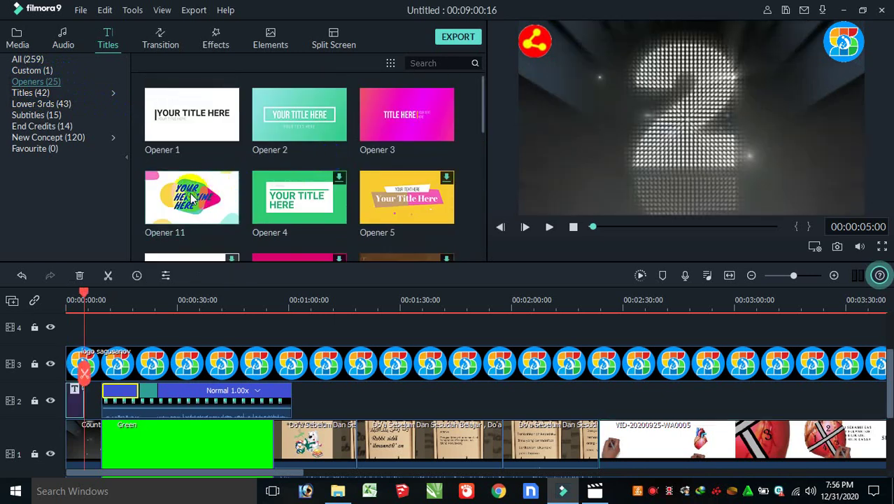
click(190, 193)
click(190, 193)
click(191, 193)
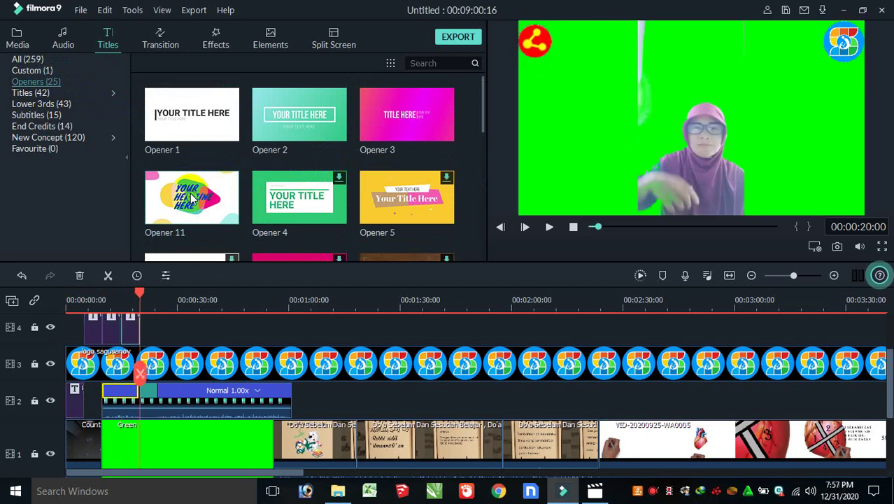
Step: Delete the last two Opener 11 copies on track 4, after the 10-second mark
click(133, 325)
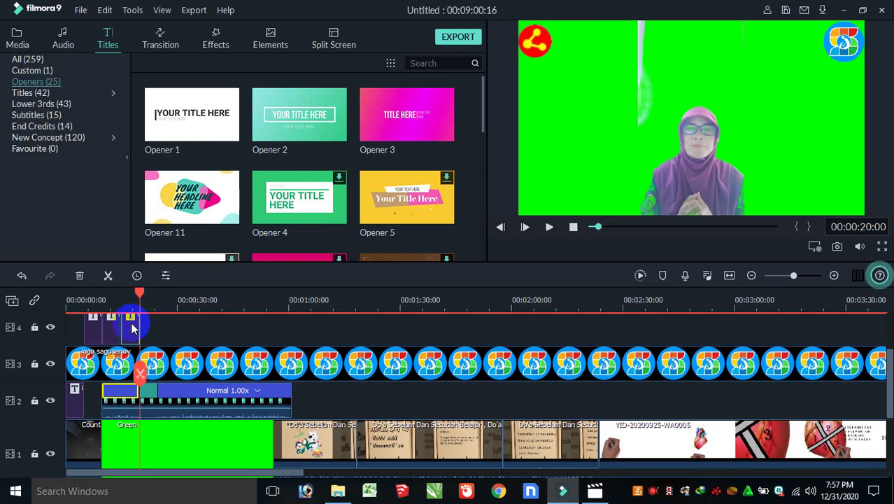
drag(133, 328, 105, 325)
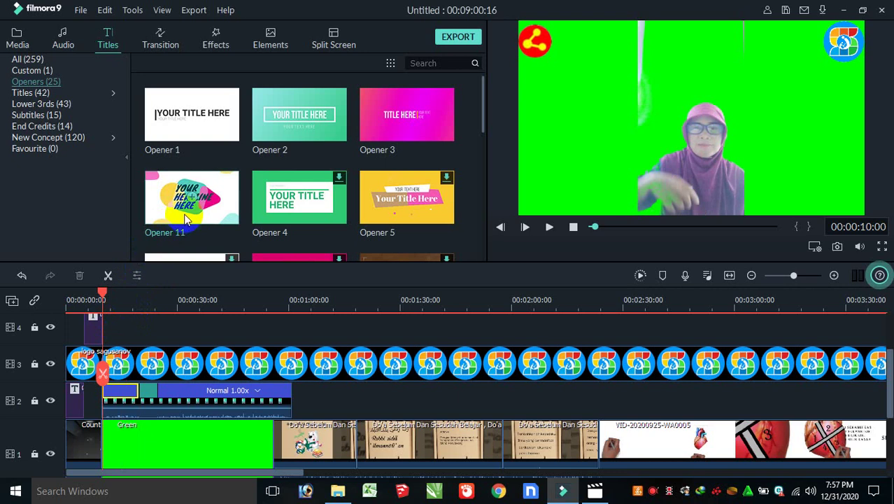
Step: Replace the text line YOUR with SALAM JUMPA in the Opener 11 title on track 4
drag(103, 294, 86, 299)
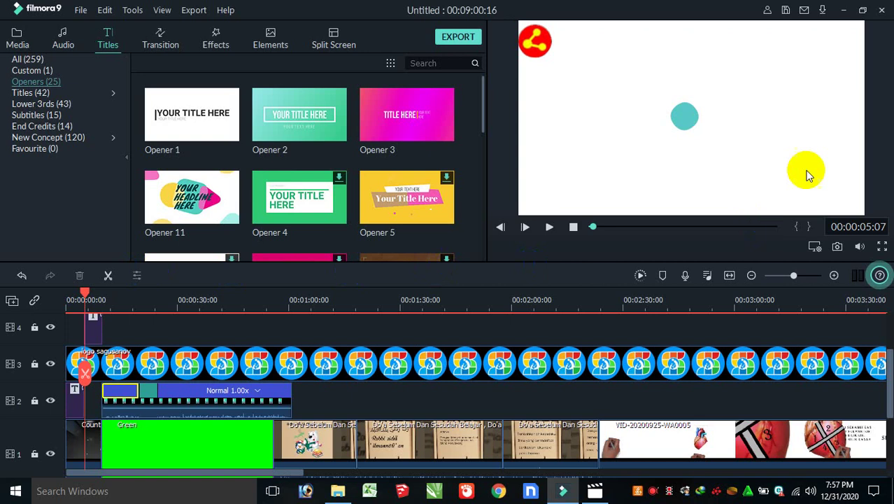
click(696, 124)
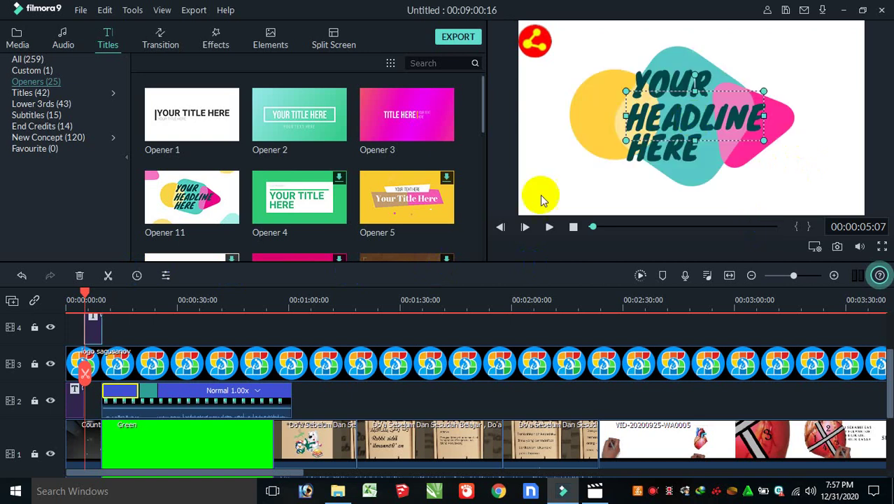
click(665, 84)
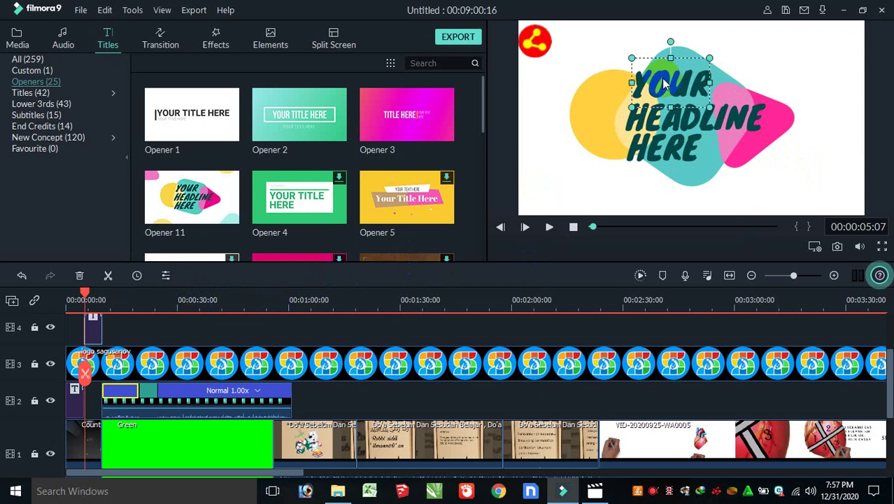
double_click(662, 77)
click(294, 132)
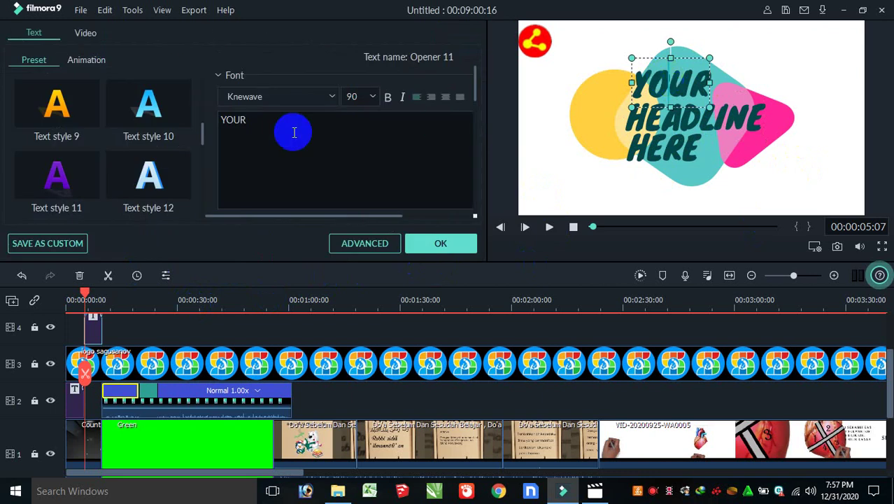
drag(250, 120, 216, 121)
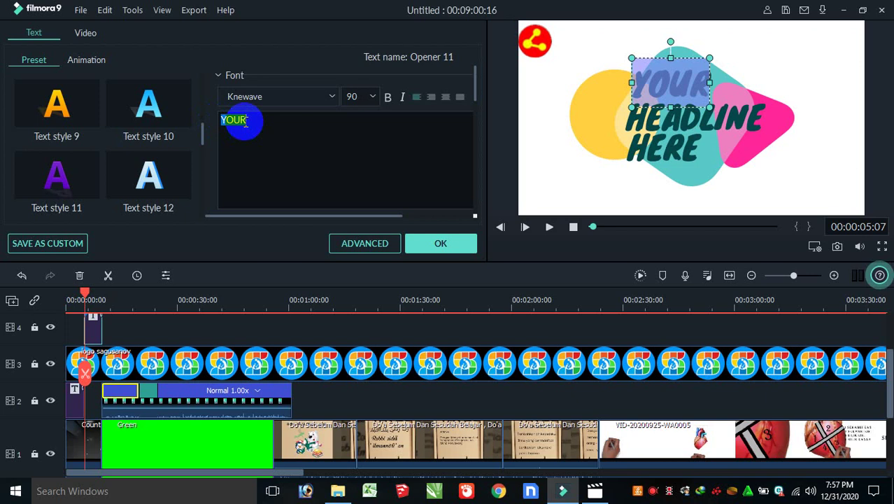
text(SAL)
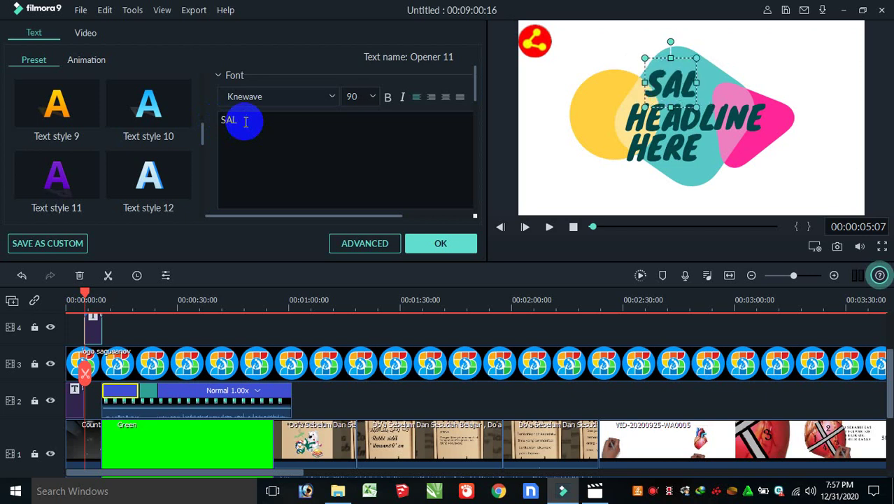
text(AM JUMP)
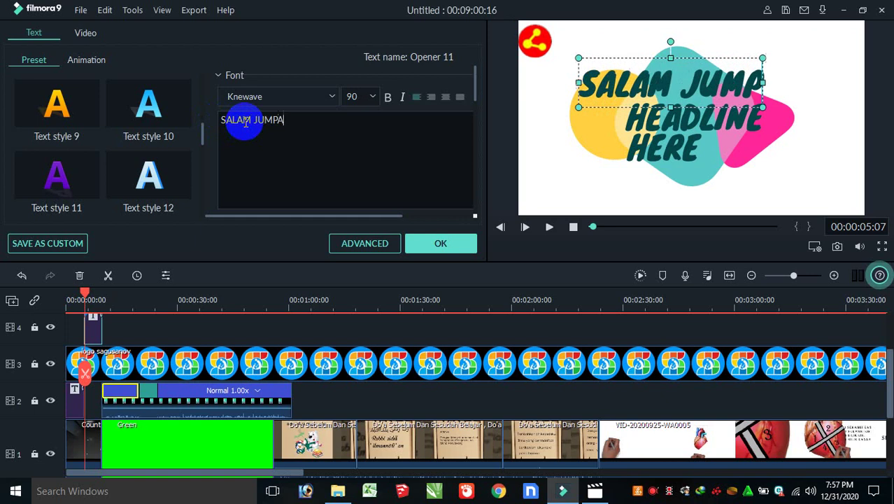
text(A)
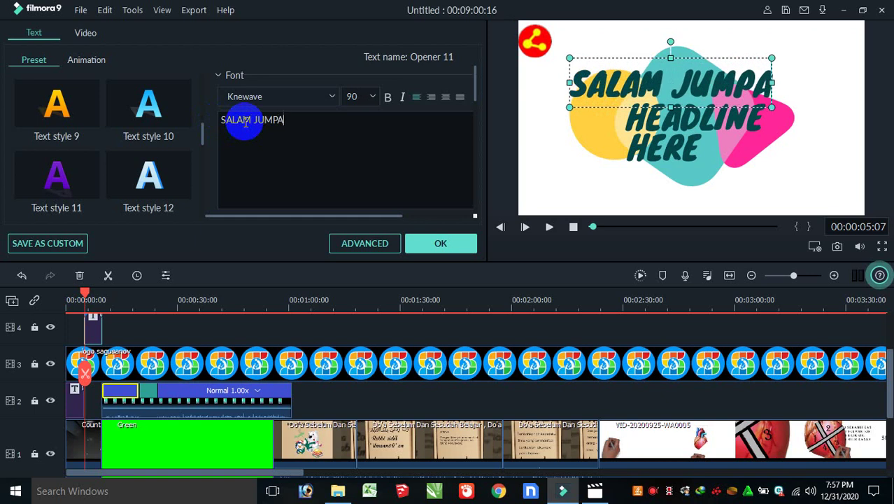
Step: Replace the title's second text line, HEADLINE, with DI CHANEL
click(644, 123)
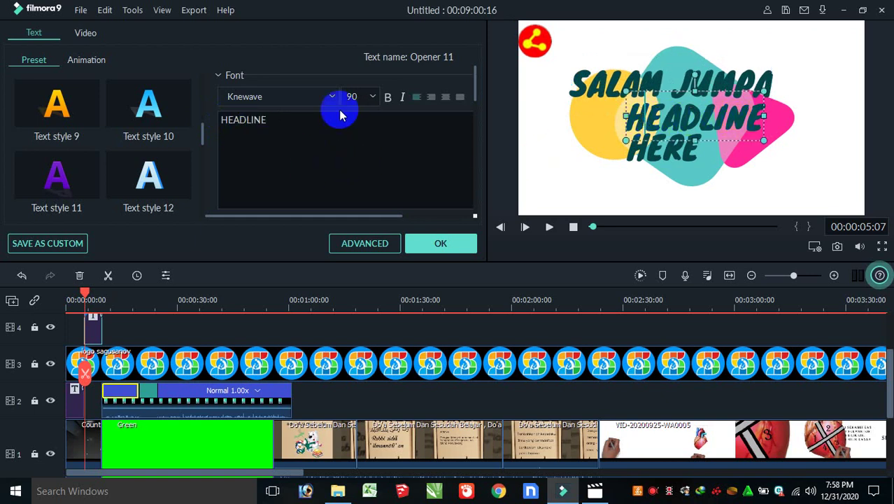
click(270, 116)
drag(270, 117, 219, 126)
click(222, 120)
text(D)
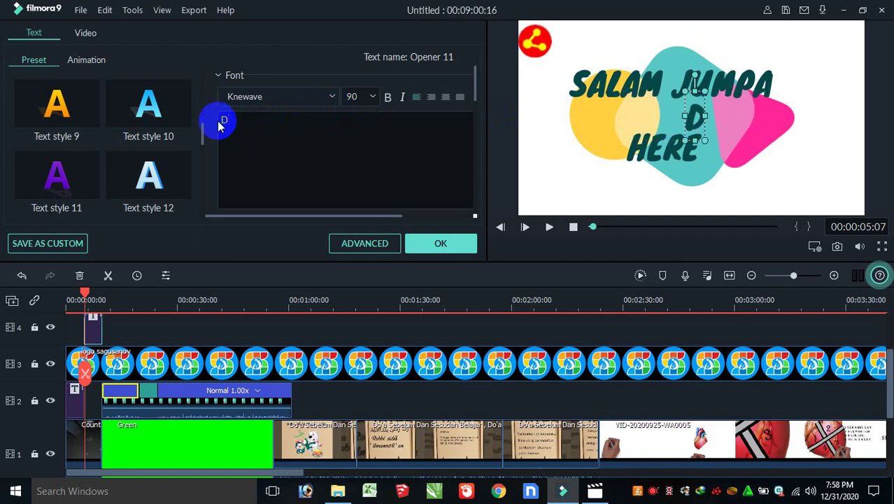
text(I CH)
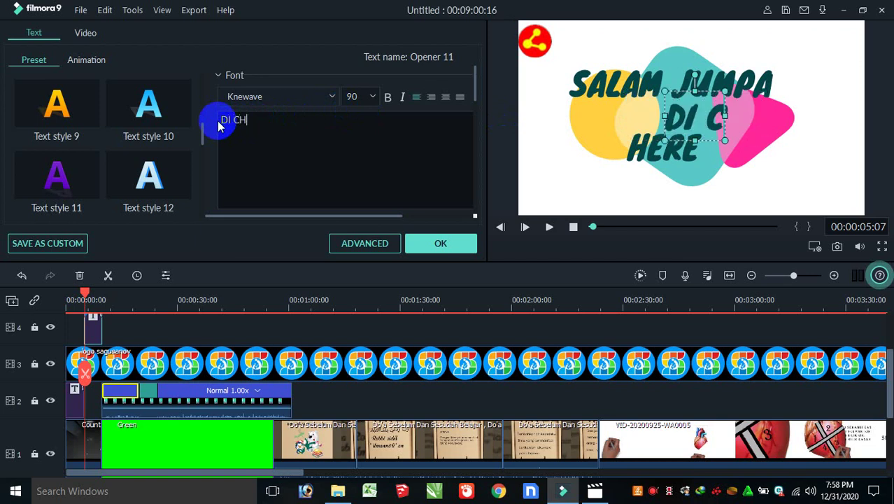
text(ANEL)
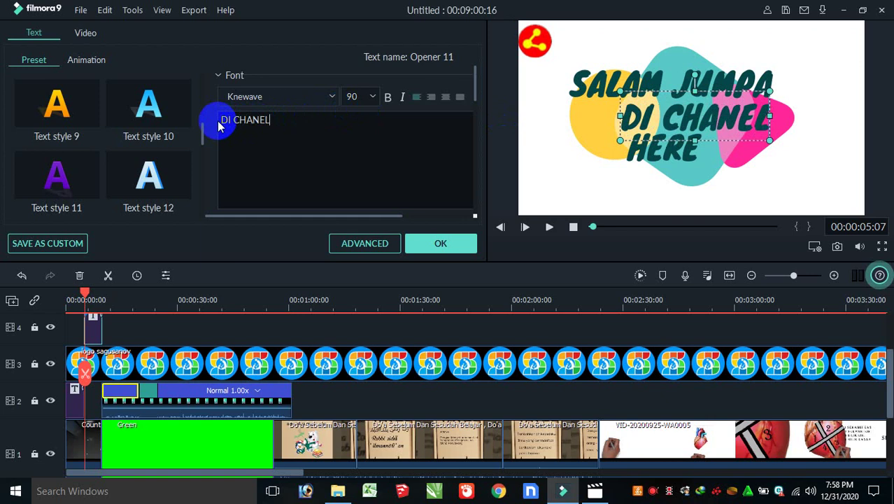
Step: Replace the title's third text line, HERE, with the channel owner's full name
click(670, 154)
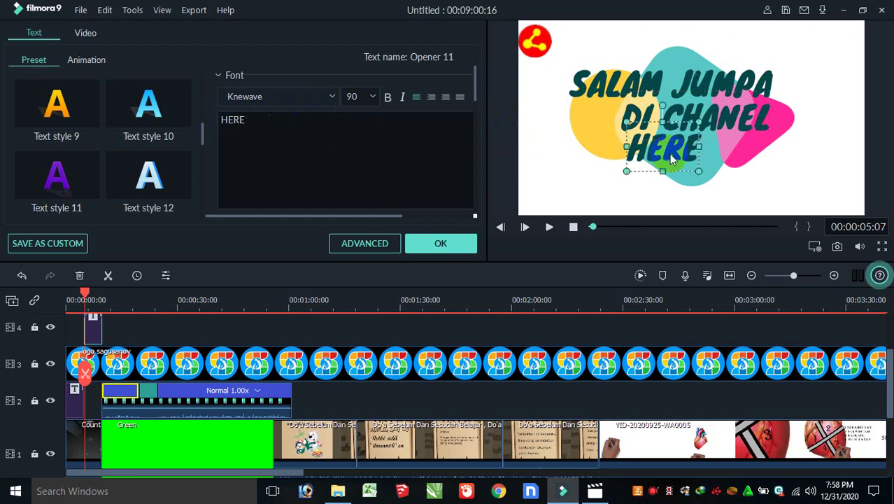
click(244, 118)
drag(245, 118, 219, 123)
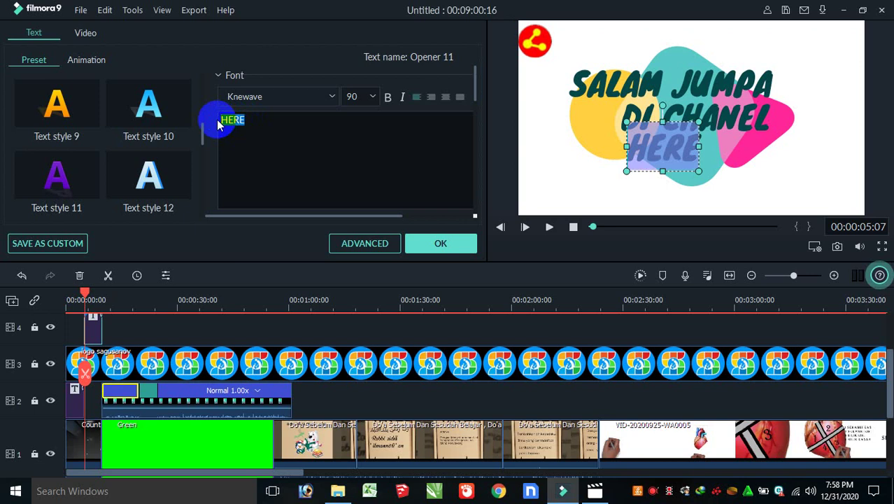
text(DIDI)
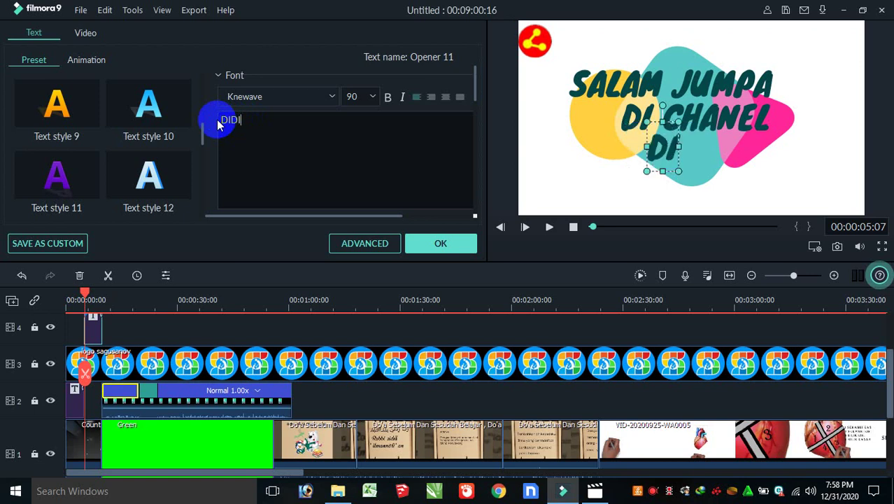
text(N)
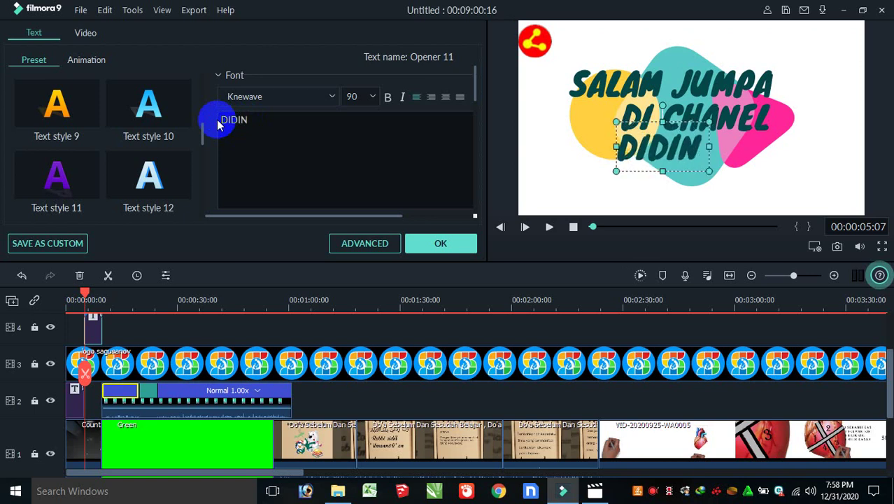
text( IRAW)
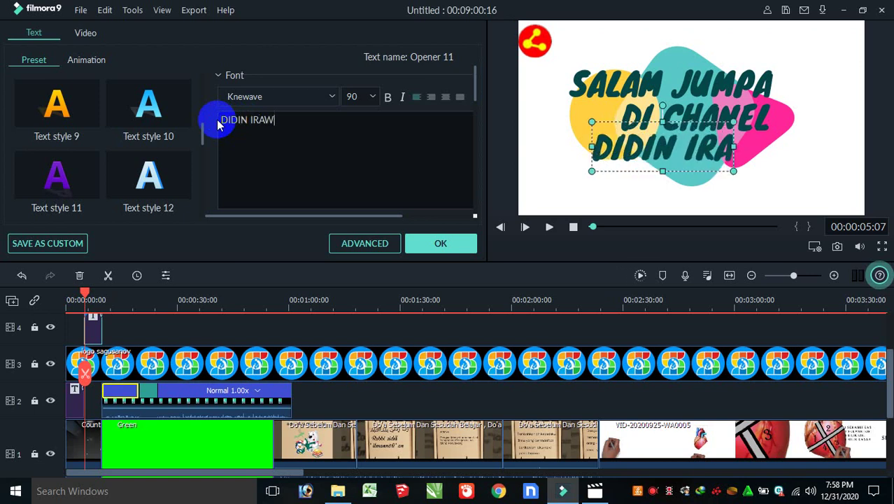
text(ATI)
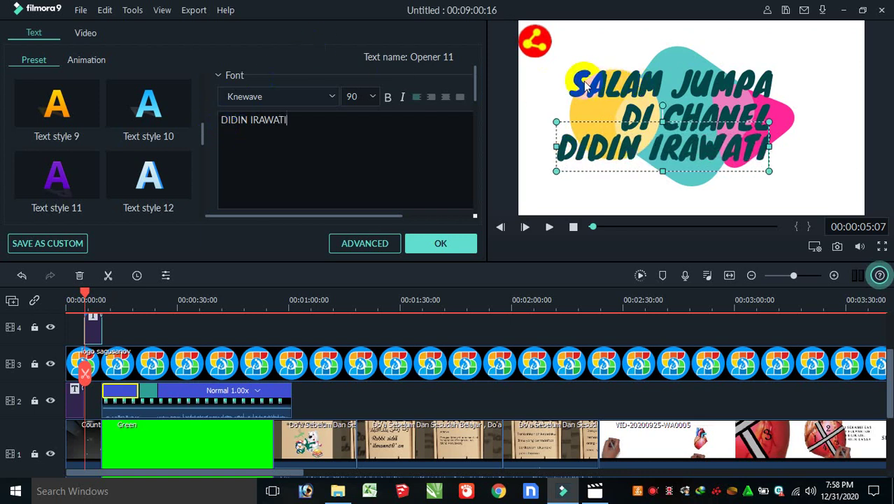
Step: Browse the available fonts for the title's third line and choose Knewave
click(332, 98)
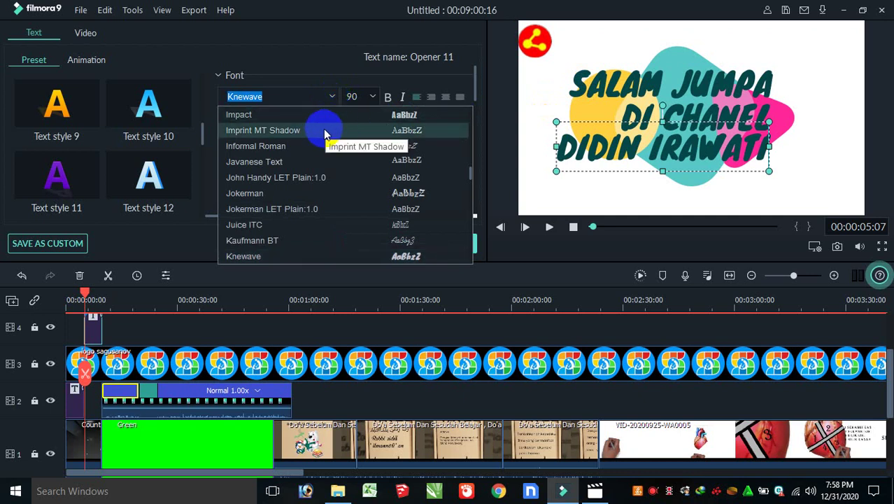
scroll(305, 156, down, 2)
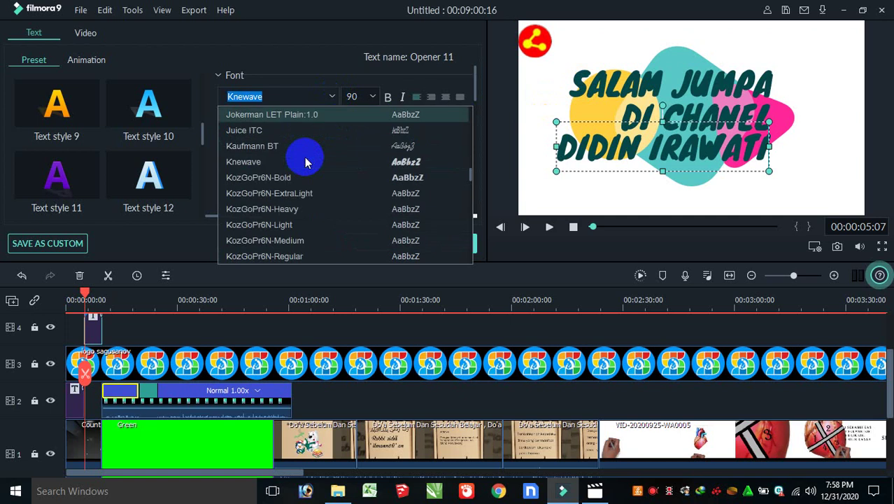
scroll(306, 161, down, 2)
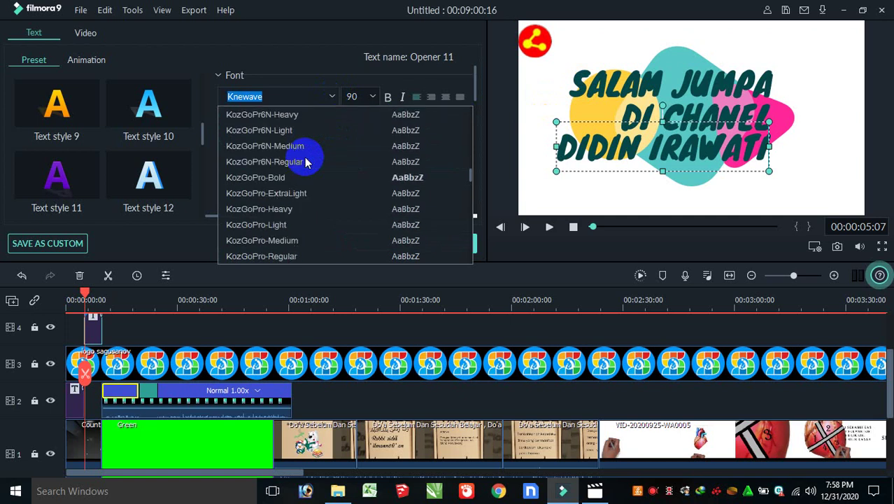
scroll(306, 162, down, 2)
scroll(306, 162, up, 2)
scroll(305, 161, up, 1)
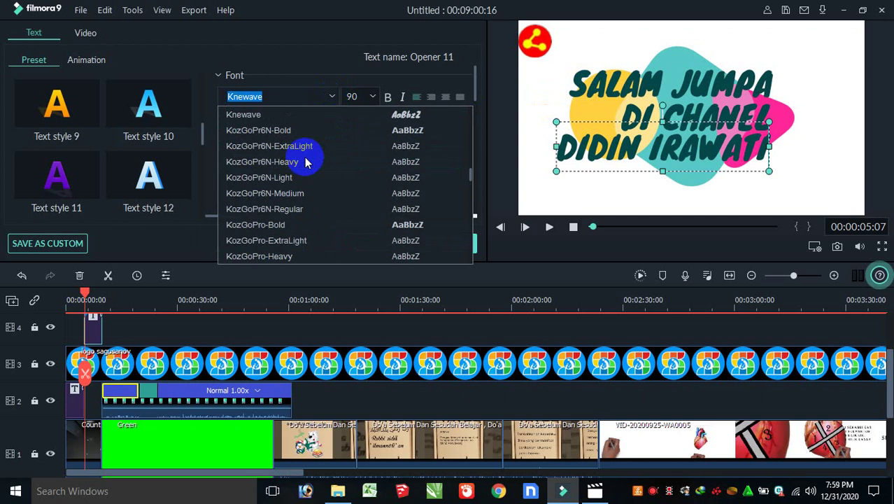
click(308, 116)
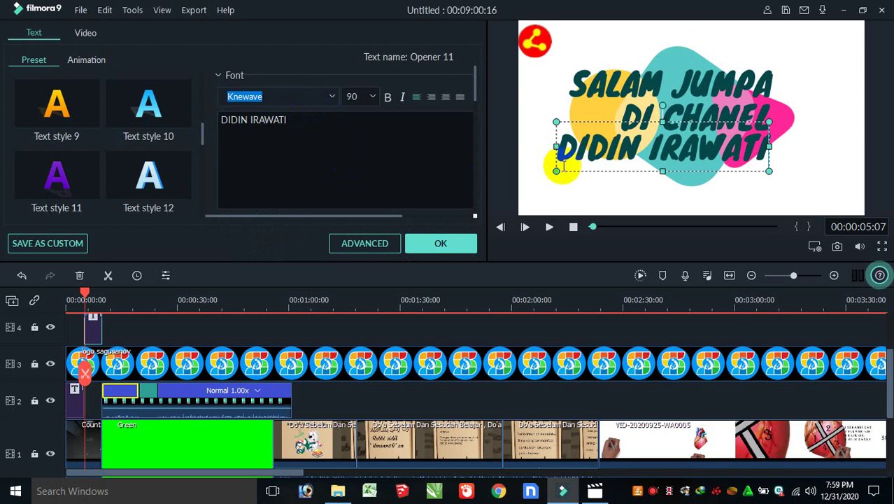
Step: Select the whole third text line of the title and set its font size to 72
click(567, 148)
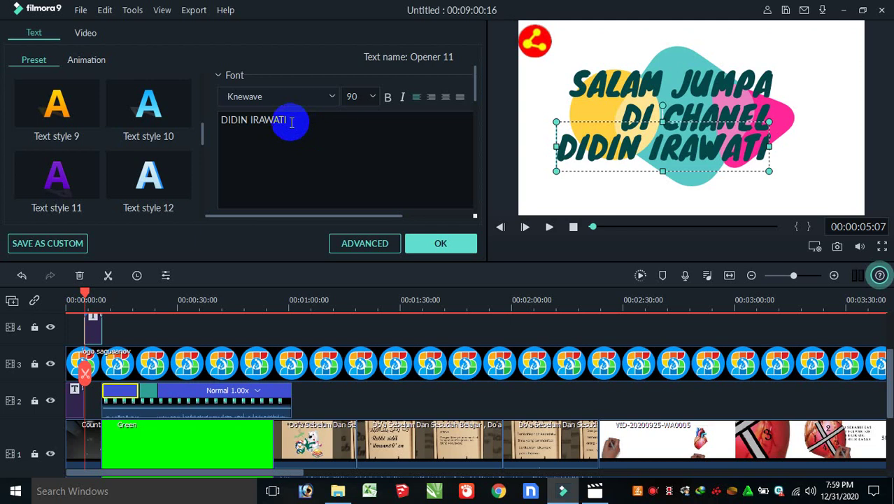
drag(291, 122, 218, 122)
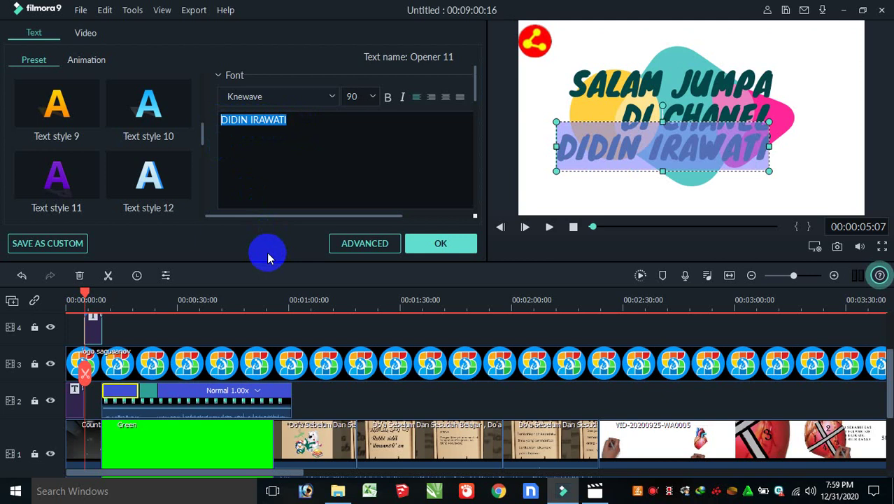
click(166, 277)
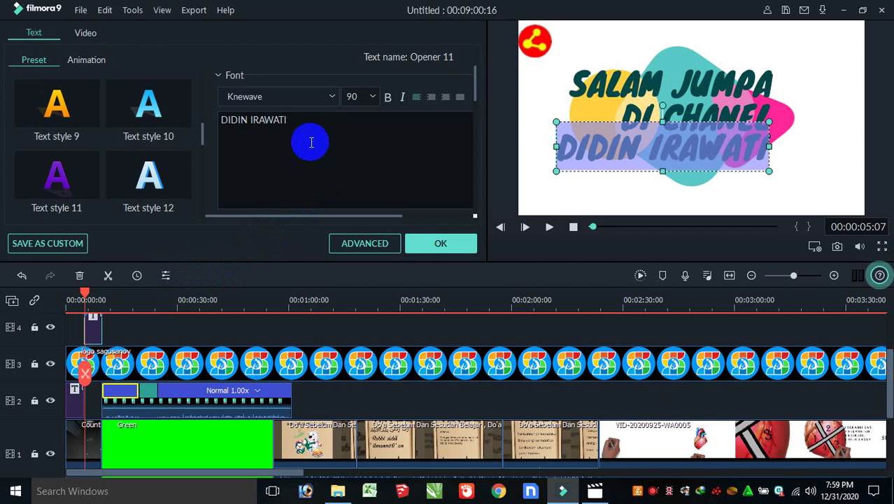
click(373, 98)
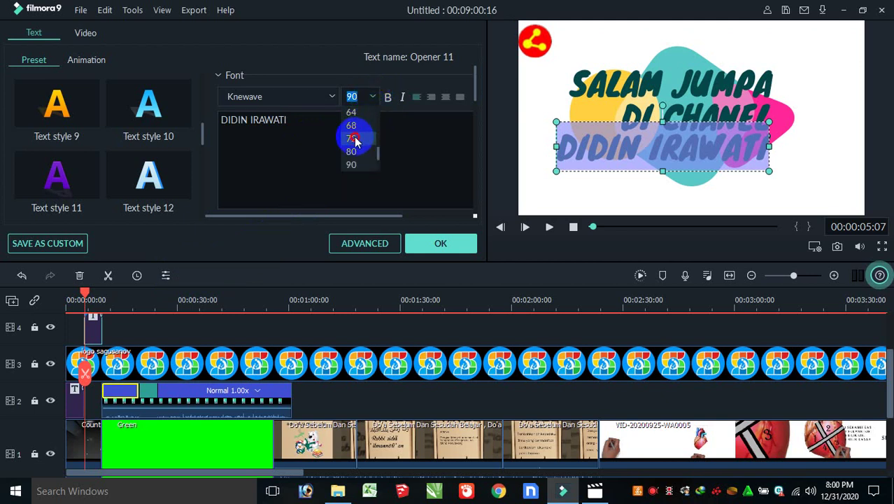
click(354, 138)
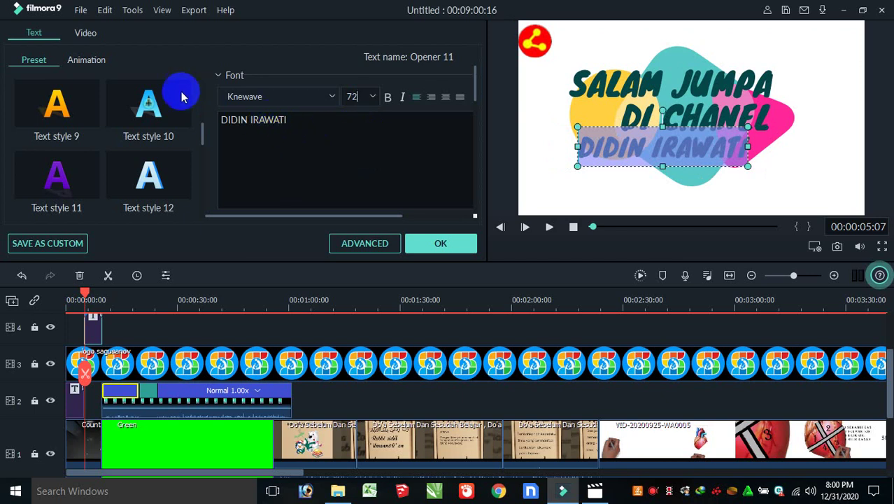
Step: Apply the Wavy style animation to the title's third text line and Cinema style to the first line, SALAM JUMPA
click(87, 61)
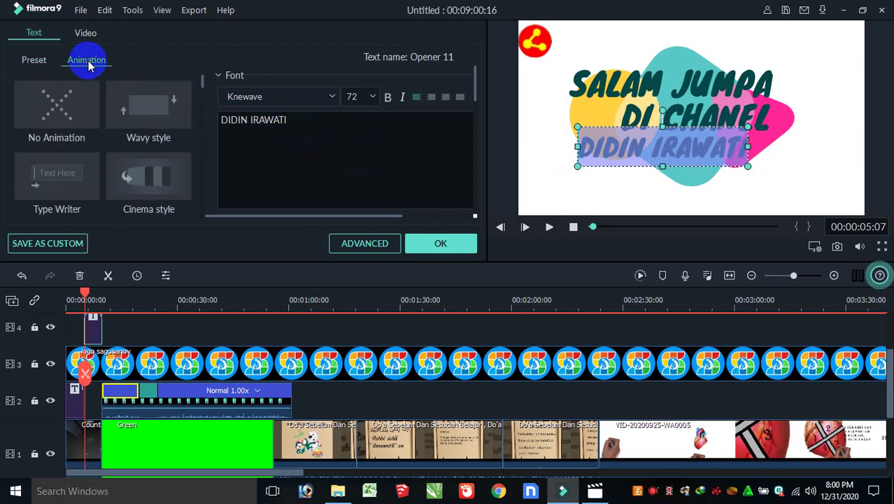
double_click(144, 107)
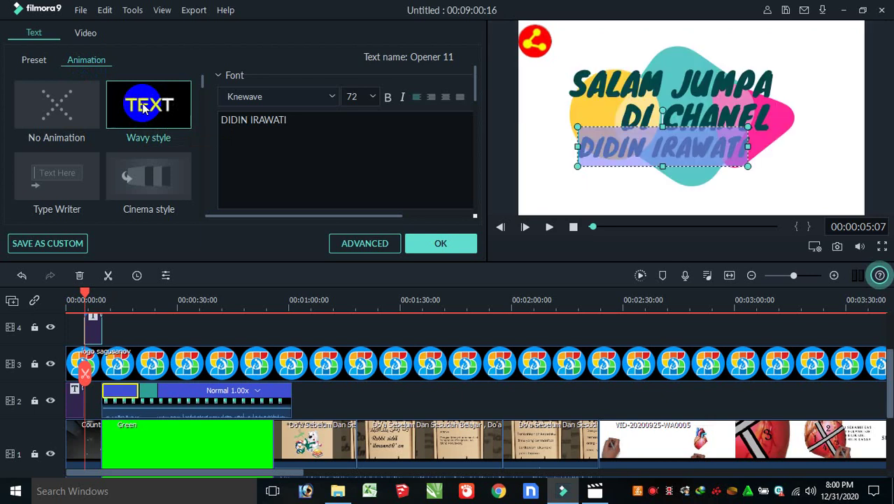
click(600, 87)
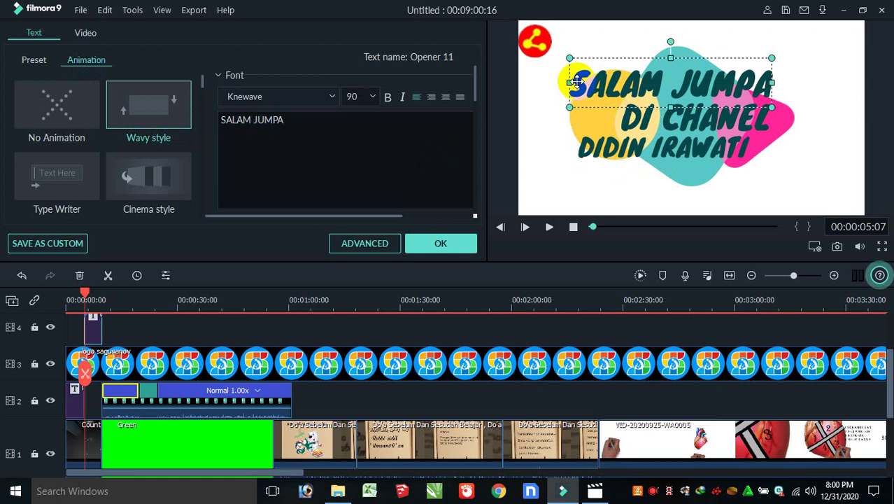
double_click(144, 177)
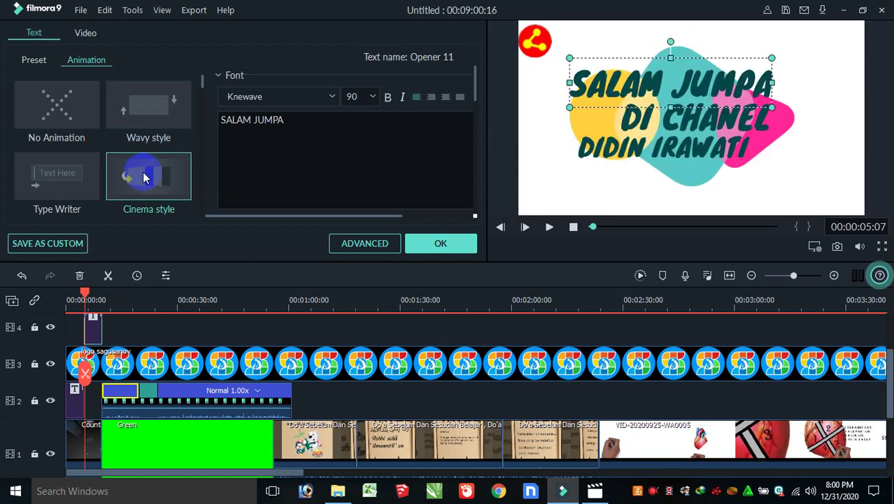
Step: Apply the RichTick animation to the title's second text line, DI CHANEL
click(664, 122)
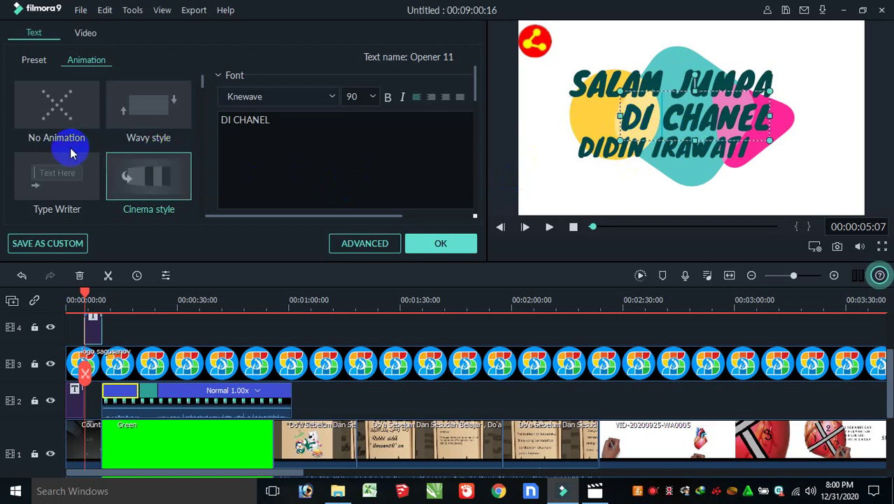
scroll(70, 154, down, 3)
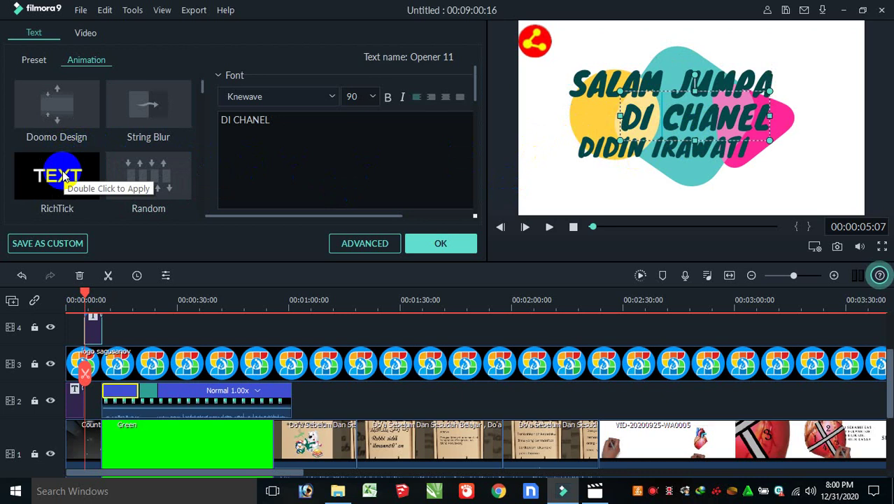
double_click(62, 176)
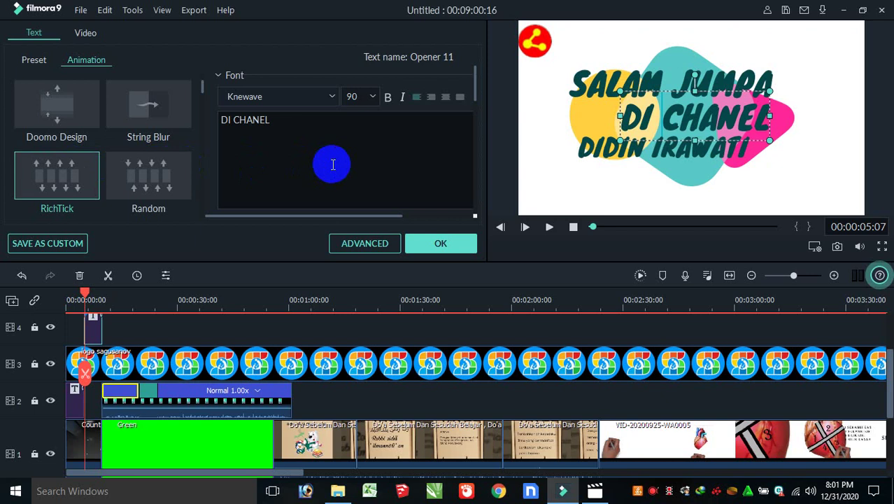
Step: Confirm the title edits and play back the opener in the preview
click(447, 253)
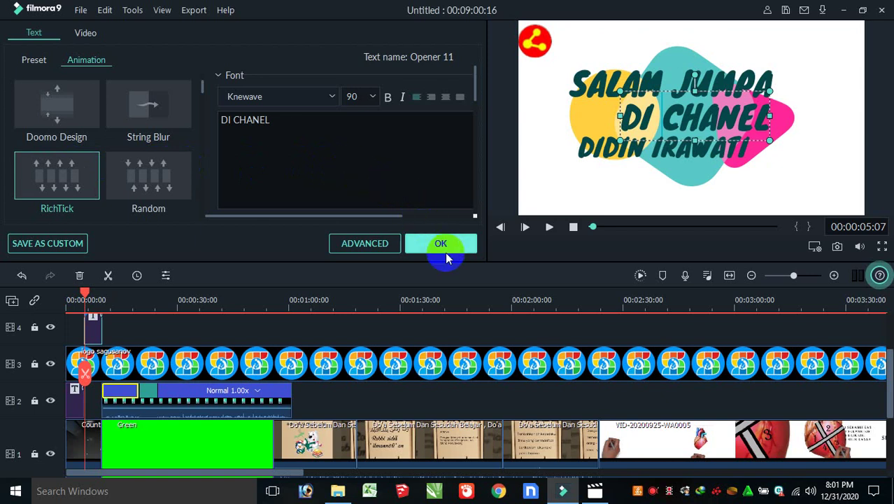
click(440, 244)
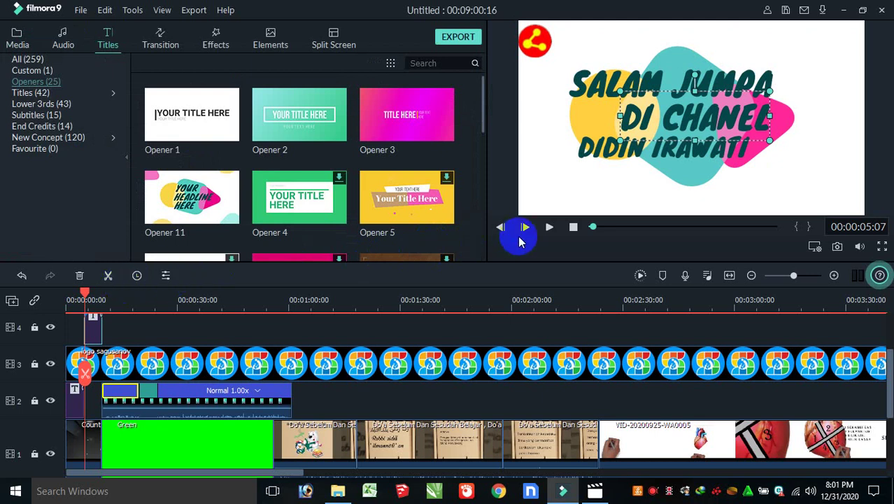
click(550, 228)
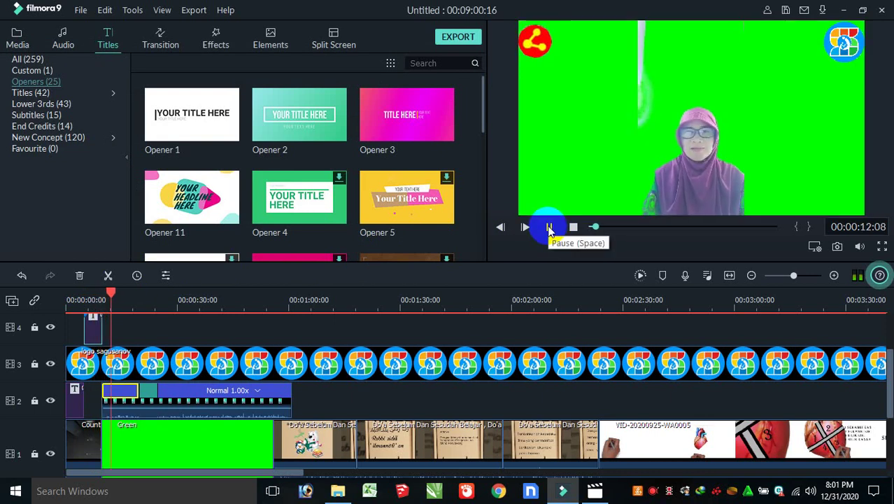
click(549, 227)
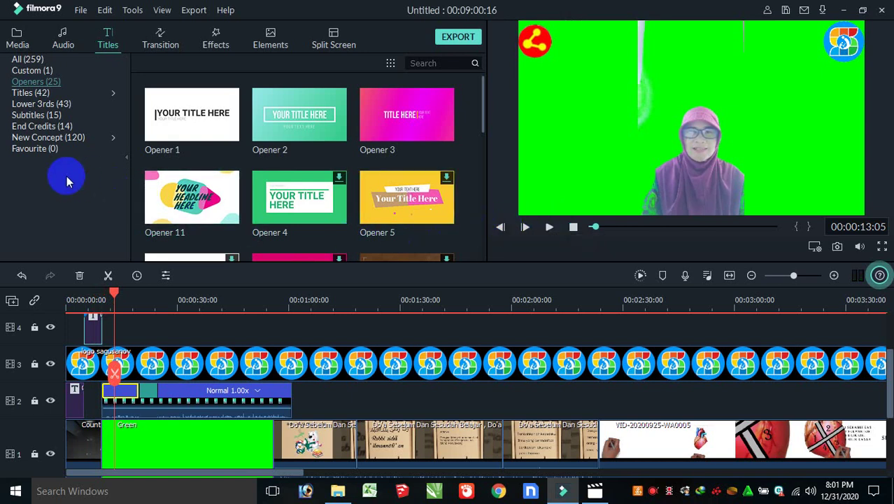
Step: Try adding the Credit 11 end credit at 00:00:13:05 and opening it for text editing
click(38, 125)
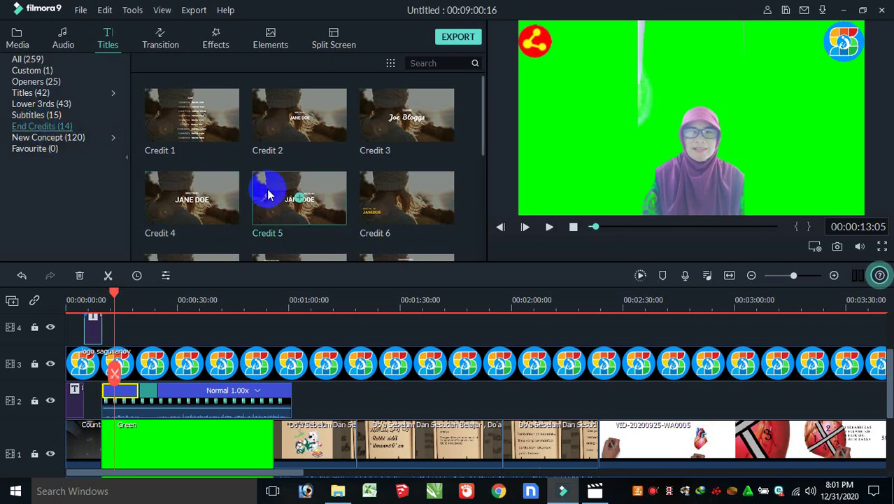
scroll(287, 196, down, 3)
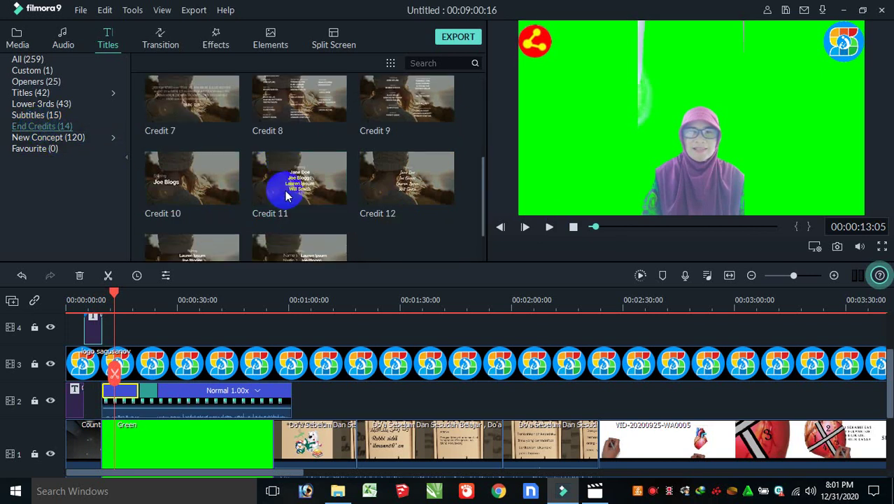
click(295, 180)
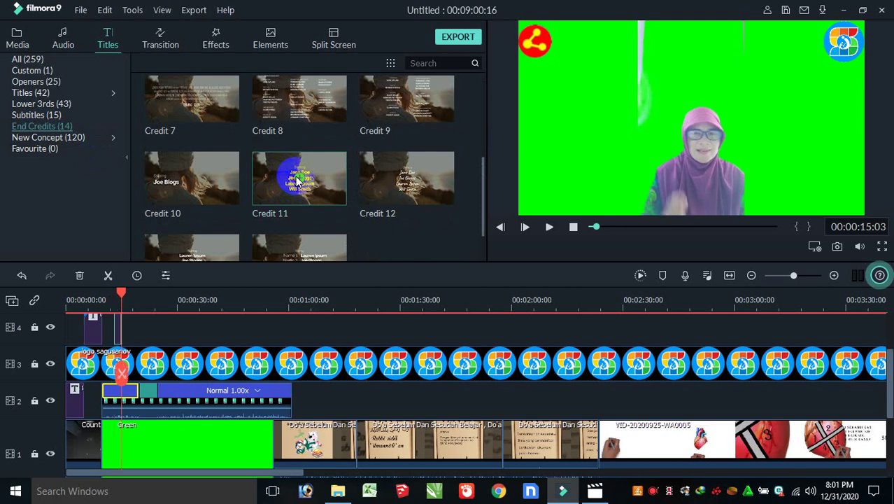
double_click(116, 327)
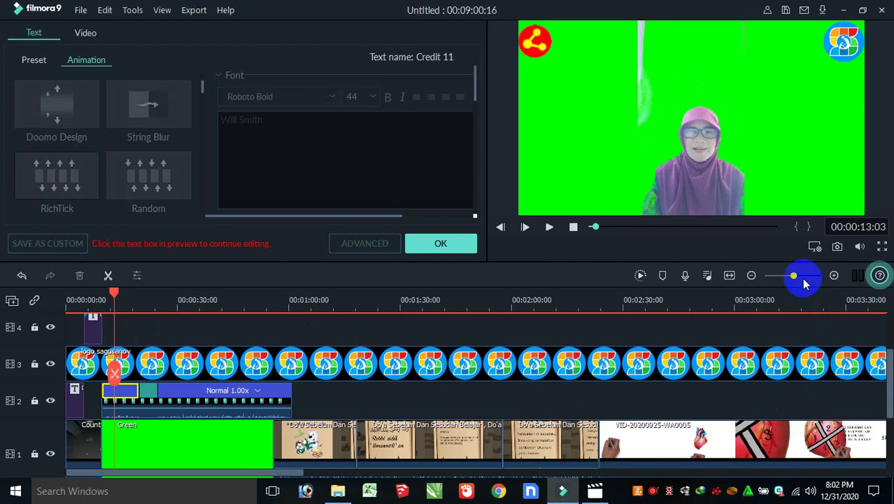
Step: Close the title editing and add the Credit 11 end credit at 00:08:59:05, near the end of the video
drag(794, 275, 784, 278)
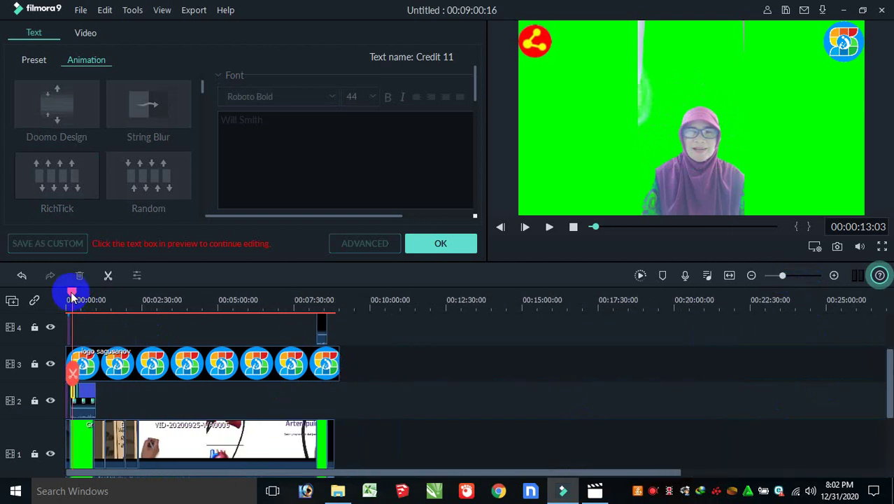
drag(71, 295, 341, 299)
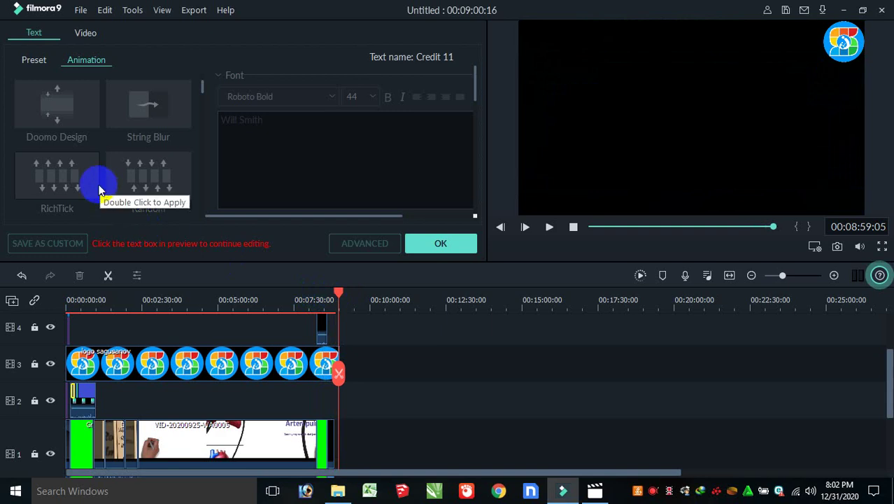
click(440, 243)
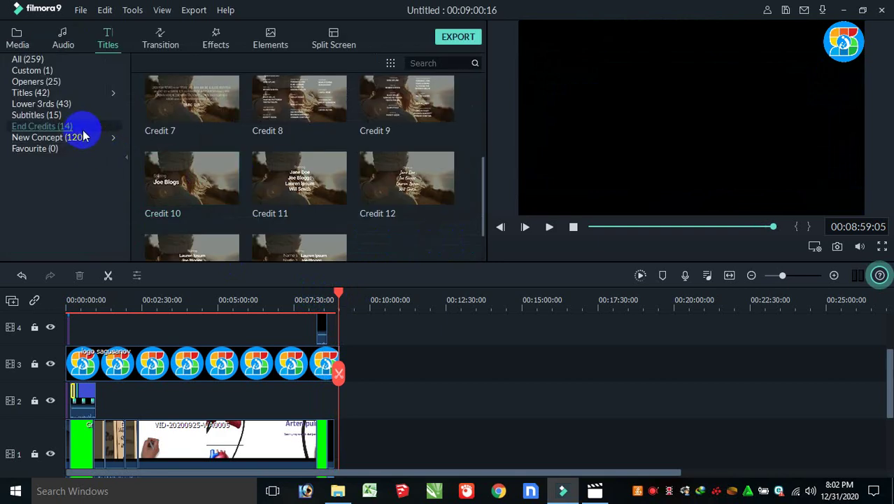
click(287, 180)
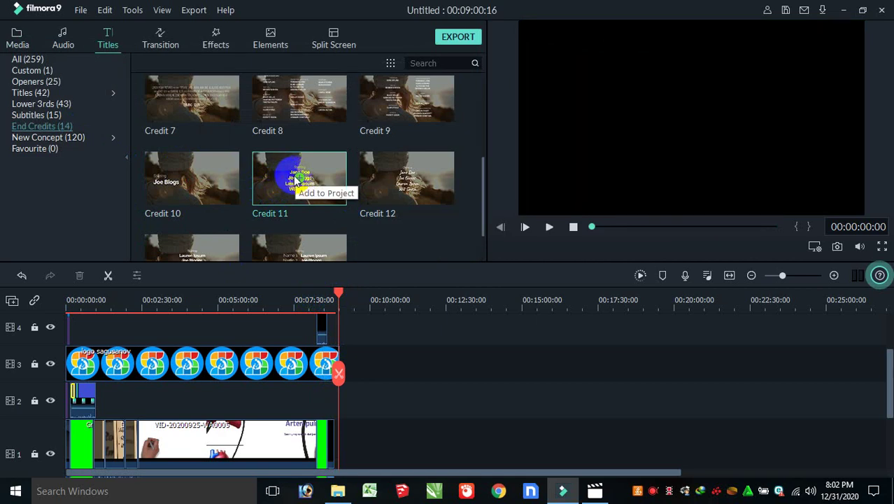
click(295, 181)
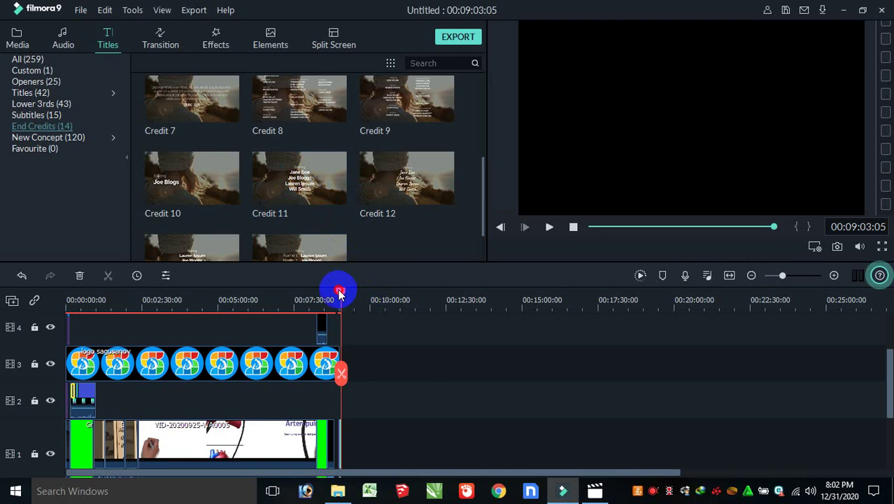
Step: Move the playhead back to 00:08:56:15 and add another Credit 11 end credit there
drag(340, 294, 338, 294)
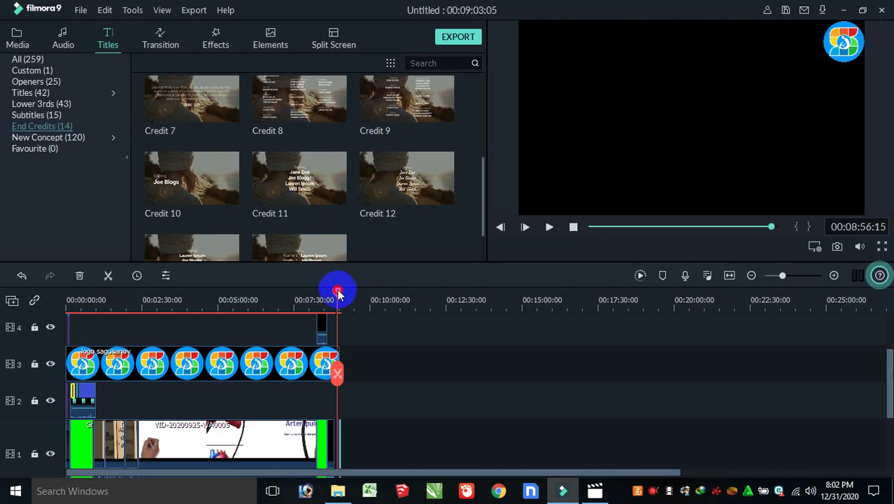
click(302, 179)
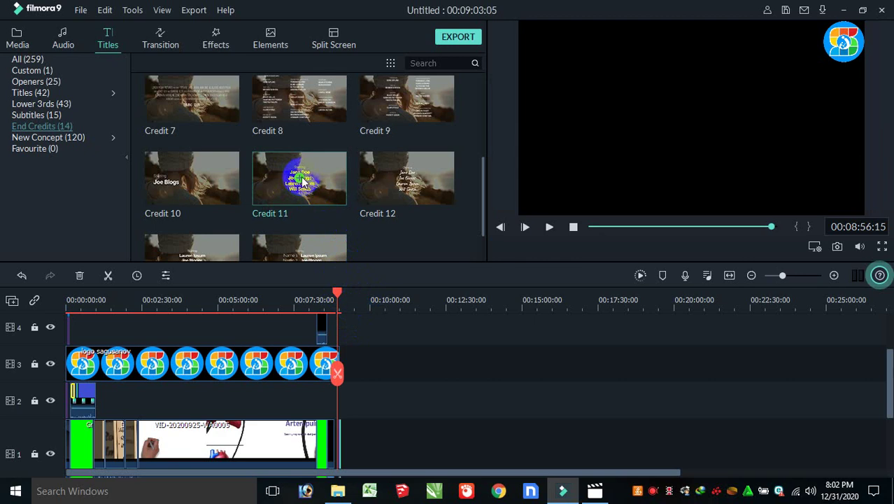
click(302, 173)
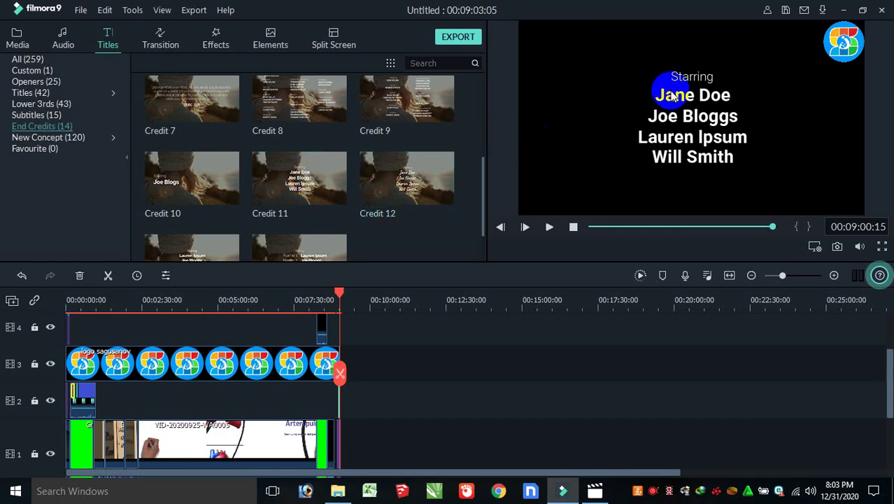
Step: Open the added Credit 11 title for editing and replace its first line, Starring, with Terima kasih
click(165, 277)
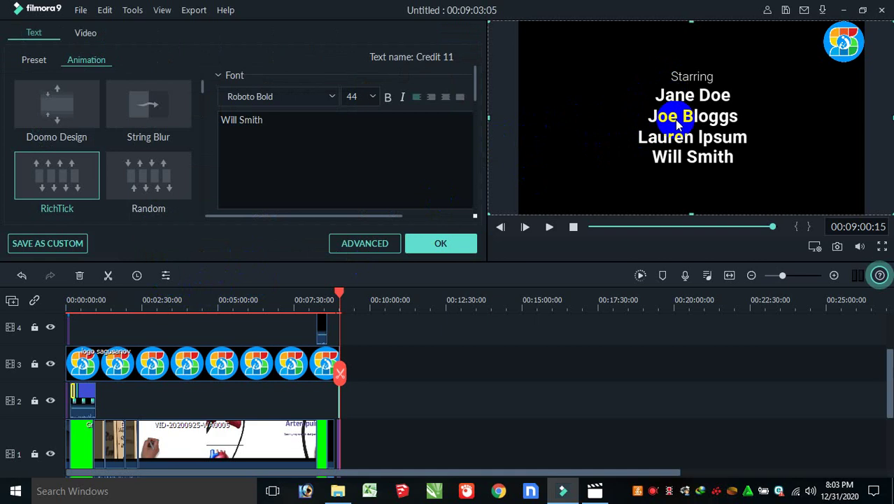
click(698, 77)
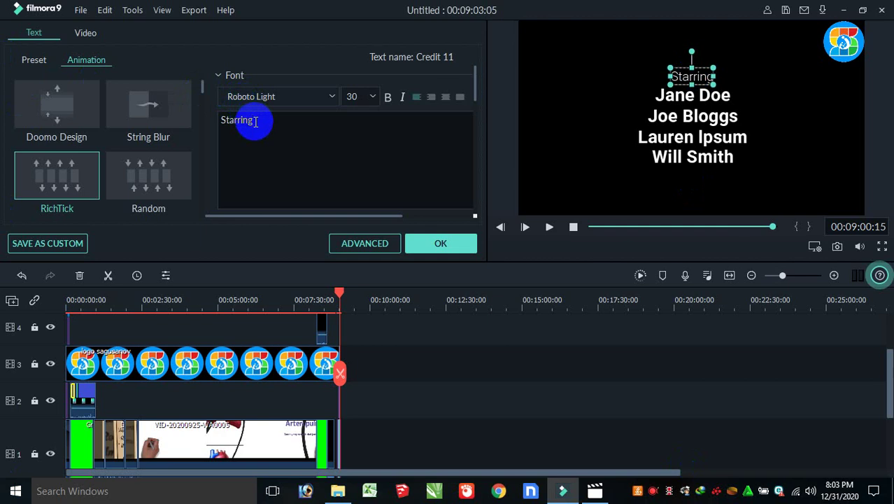
drag(255, 120, 216, 124)
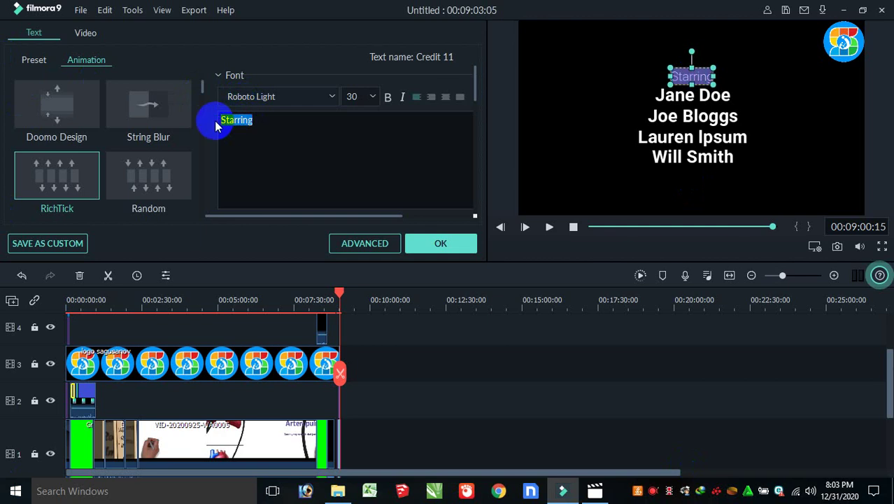
text(T)
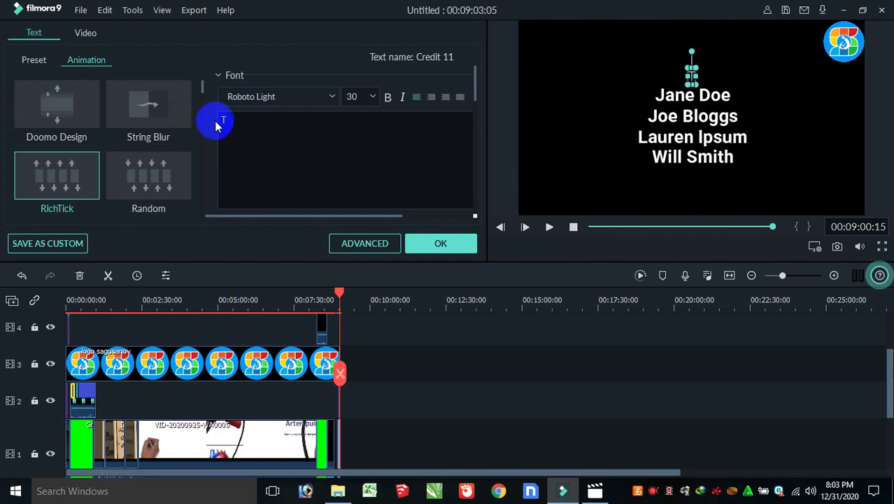
text(erima)
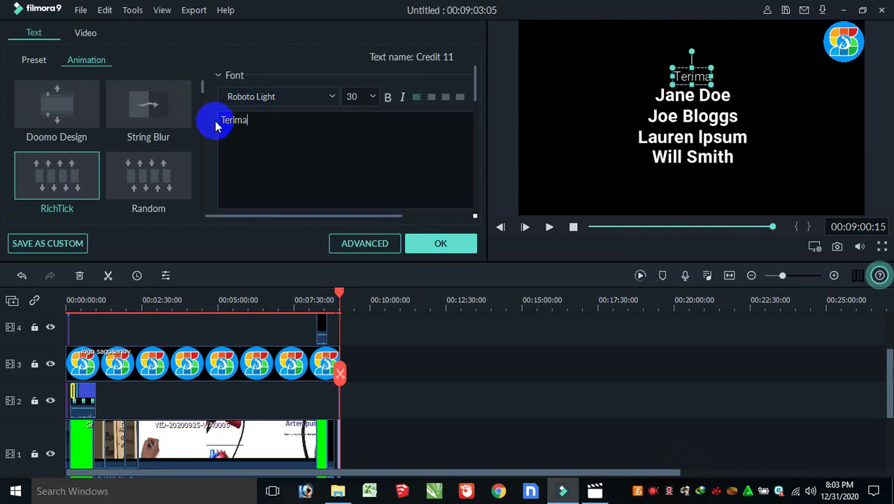
text( kasih)
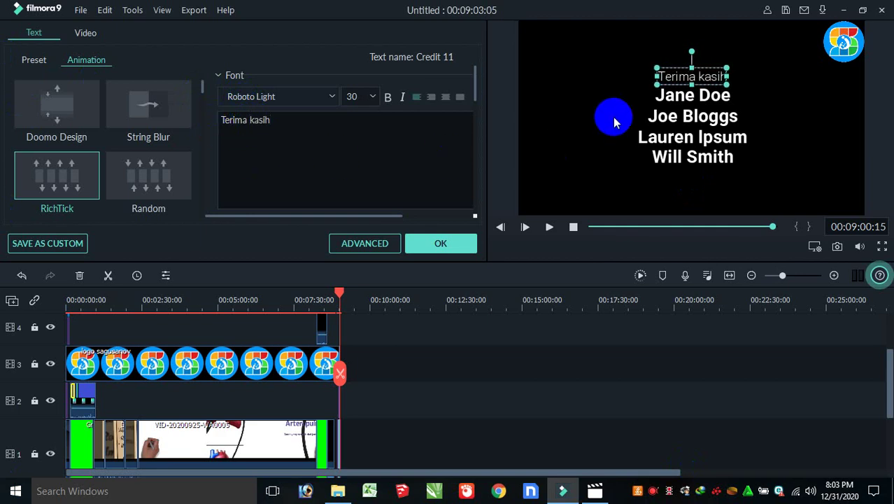
Step: Replace the second line of the Credit 11 title, the first placeholder name, with Ikatan Guru Indonesia
click(666, 93)
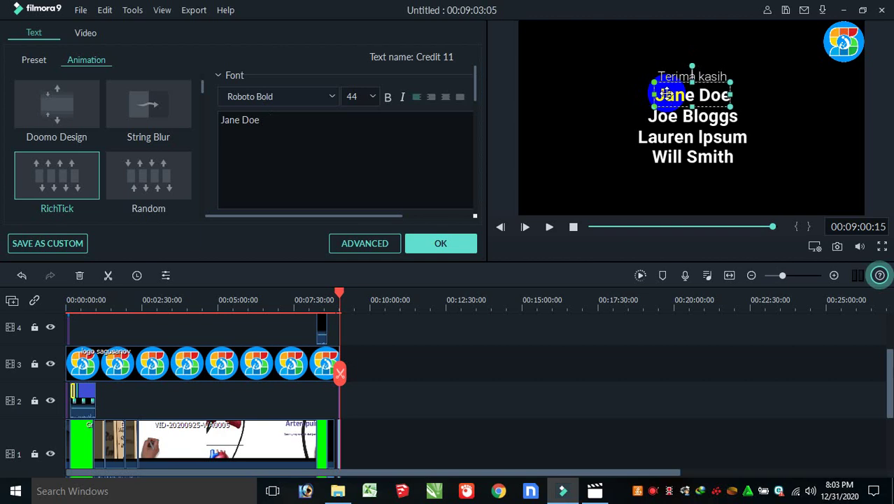
drag(259, 123, 221, 125)
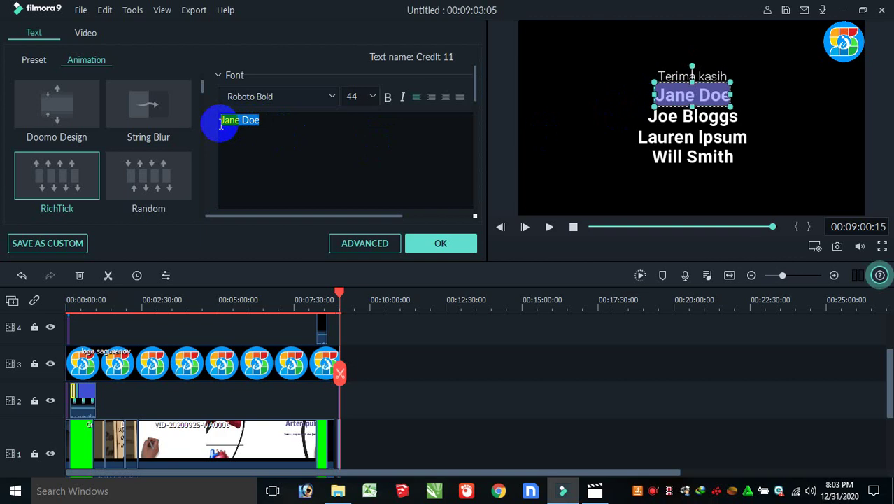
key(BackSpace)
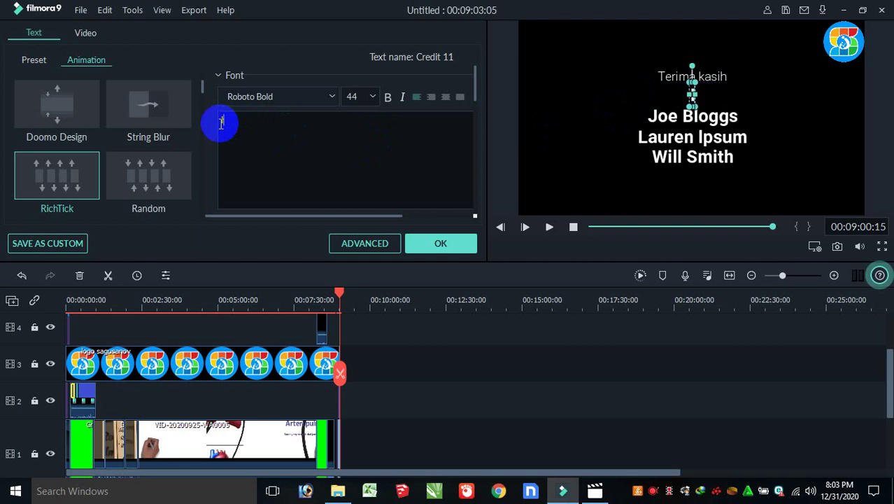
text(Ikatan )
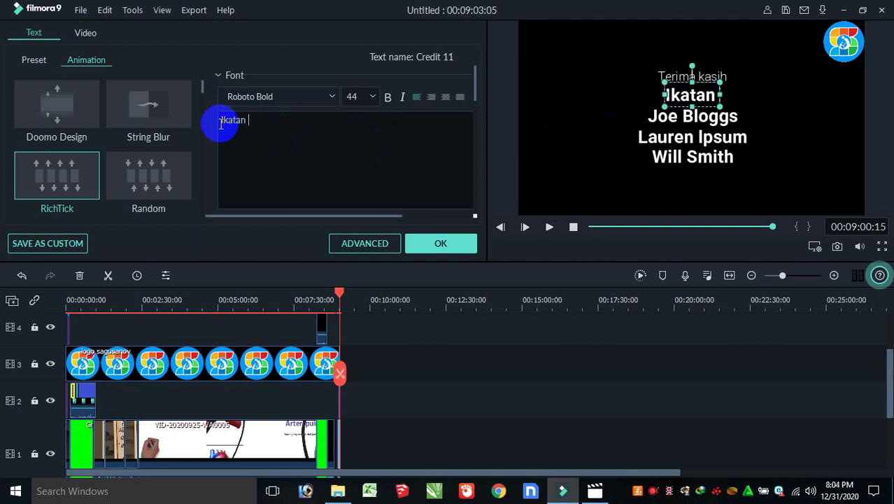
text(Guru)
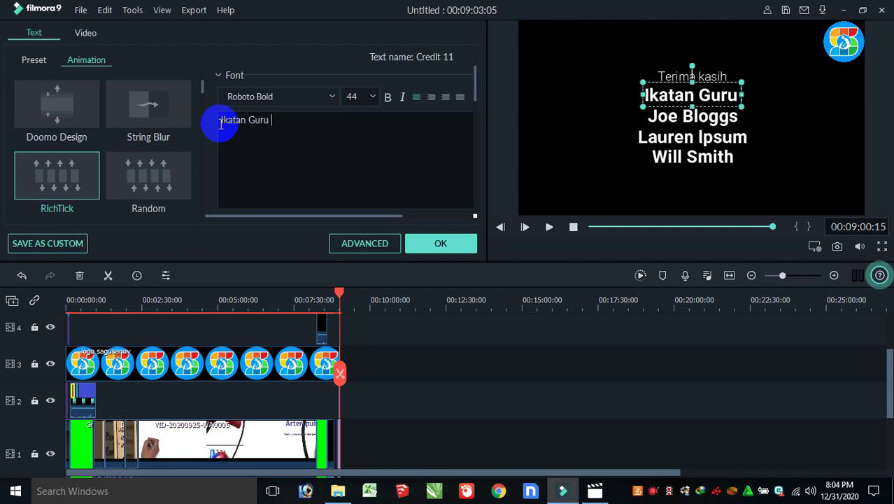
text(I)
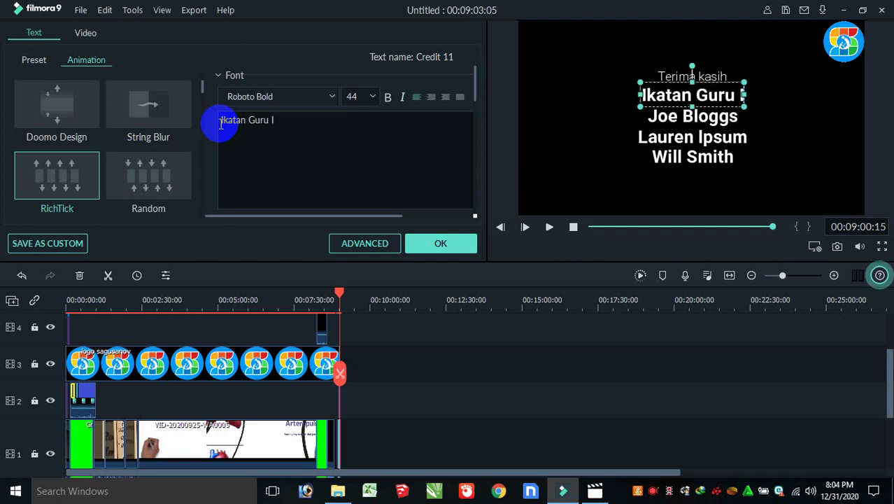
text(ndon)
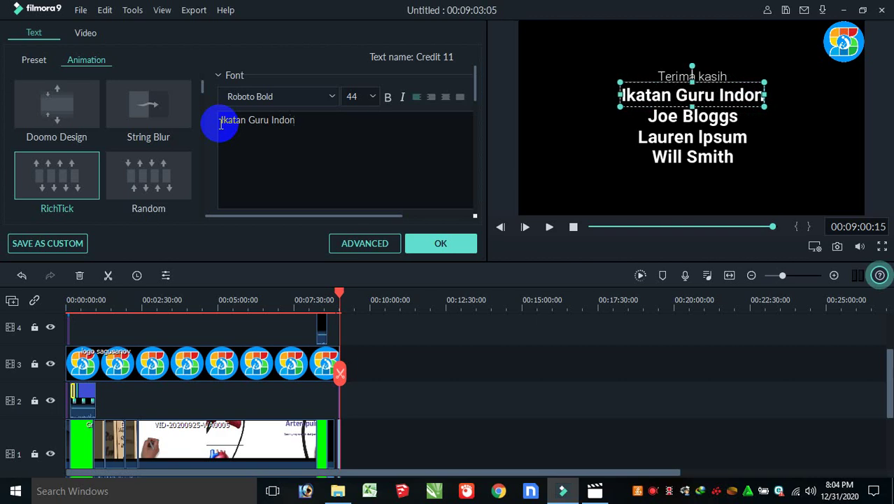
text(esia)
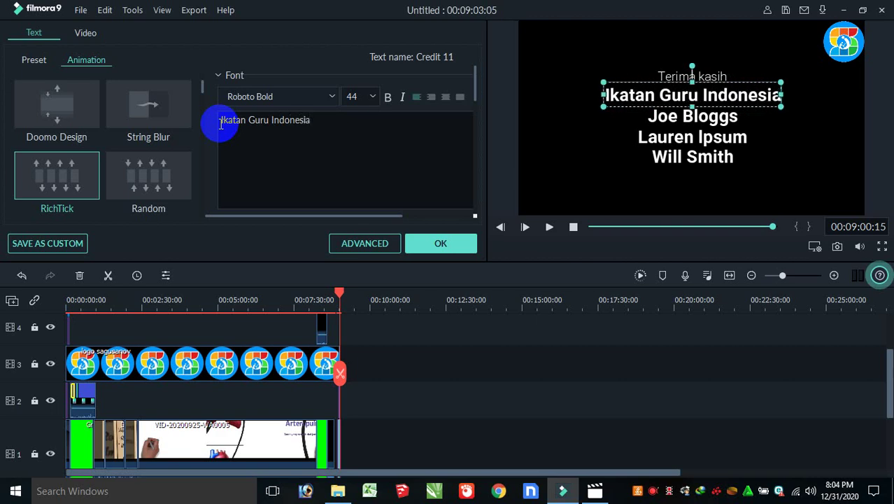
Step: Replace the third line of the credit, just under Ikatan Guru Indonesia, with SAGUSANOV
click(728, 119)
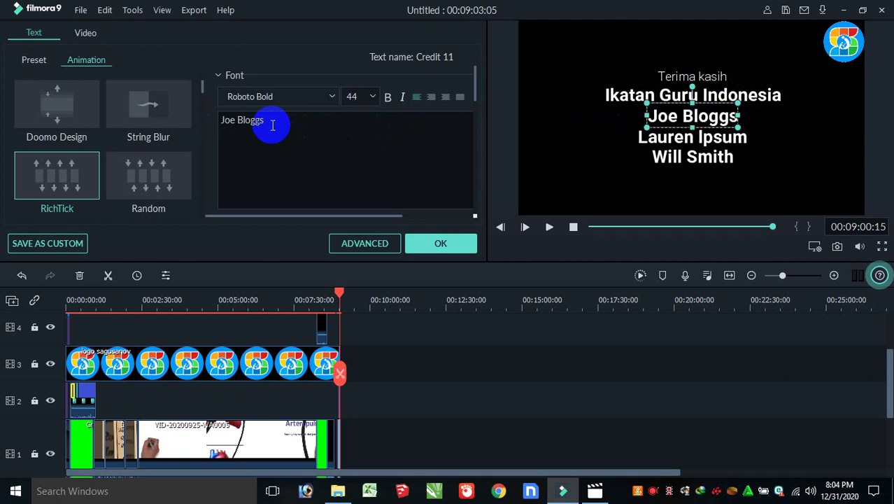
drag(263, 121, 220, 123)
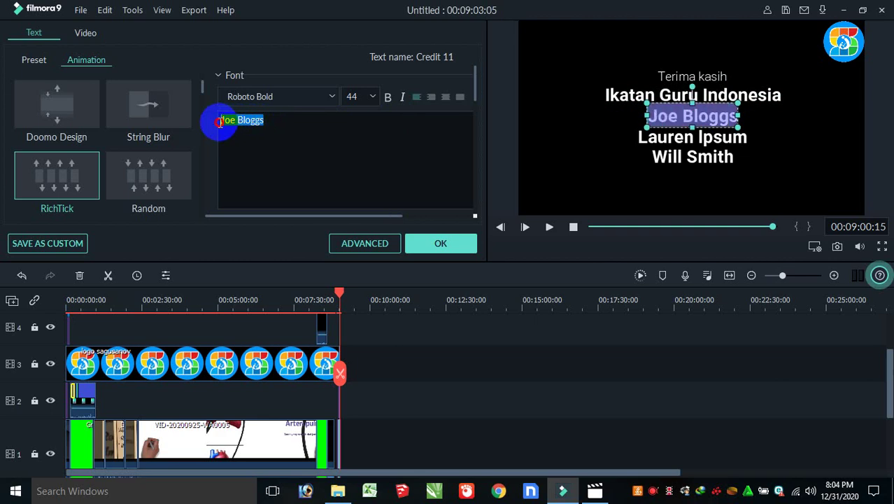
click(220, 123)
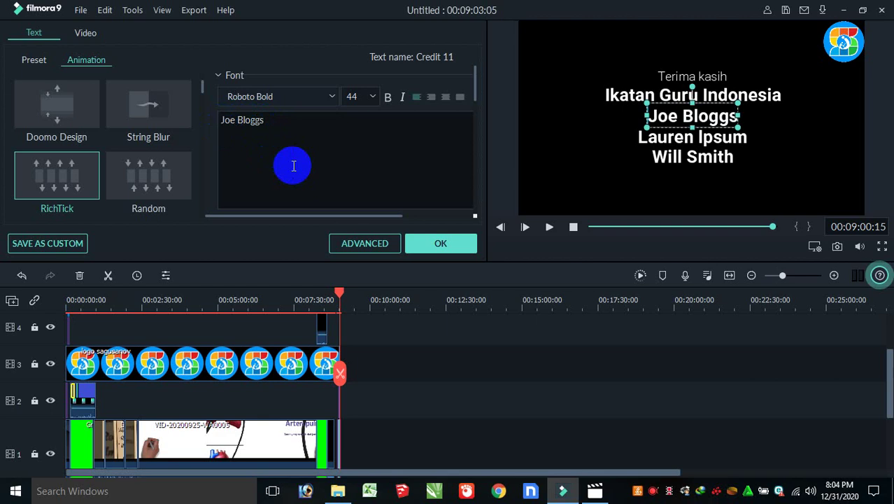
drag(264, 120, 216, 130)
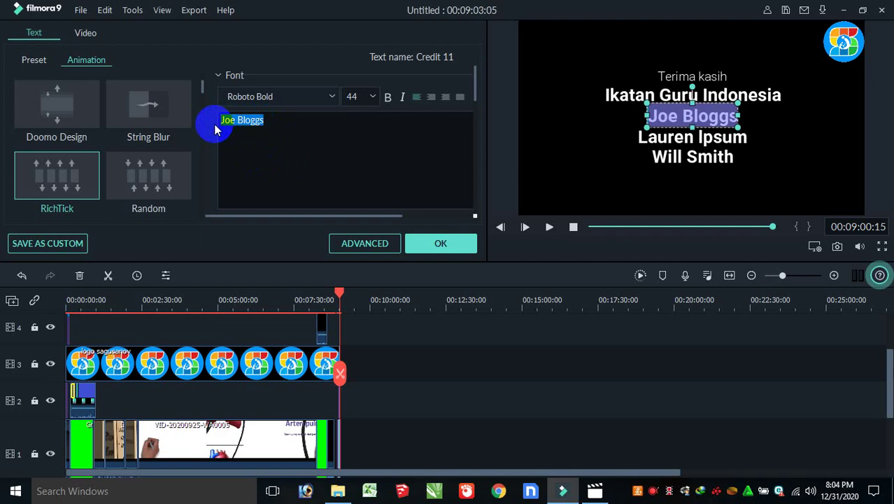
text(SAG)
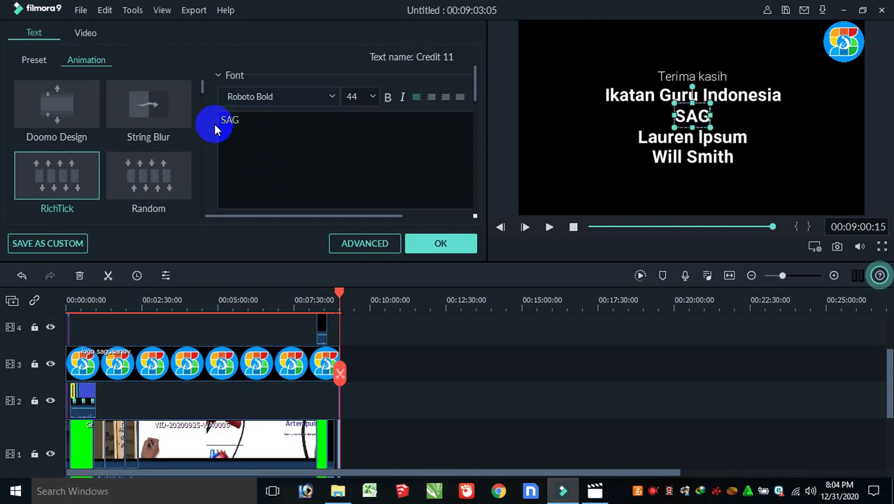
text(USANOV)
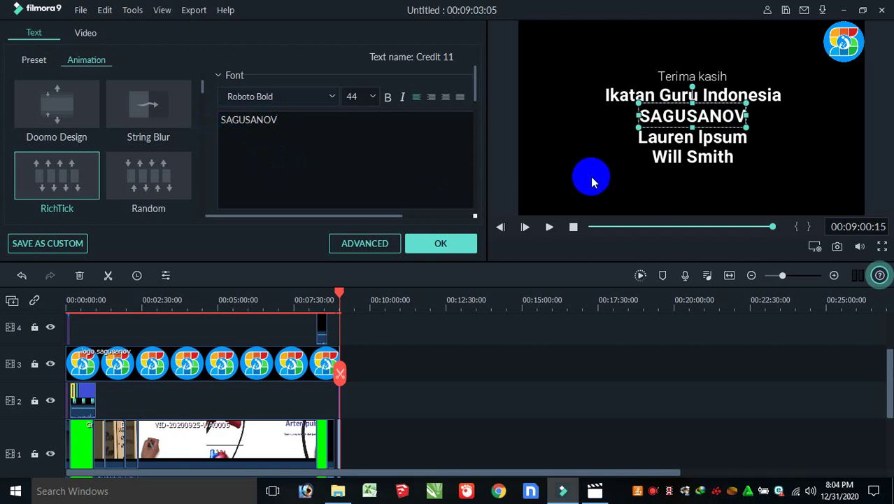
Step: Replace the placeholder name in the credit's fourth line, below SAGUSANOV, with Coach Filmora
click(669, 139)
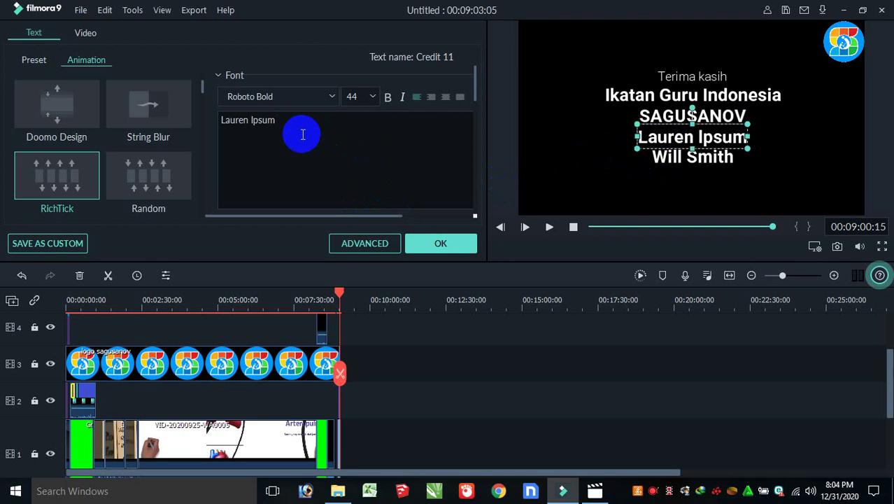
drag(276, 120, 208, 114)
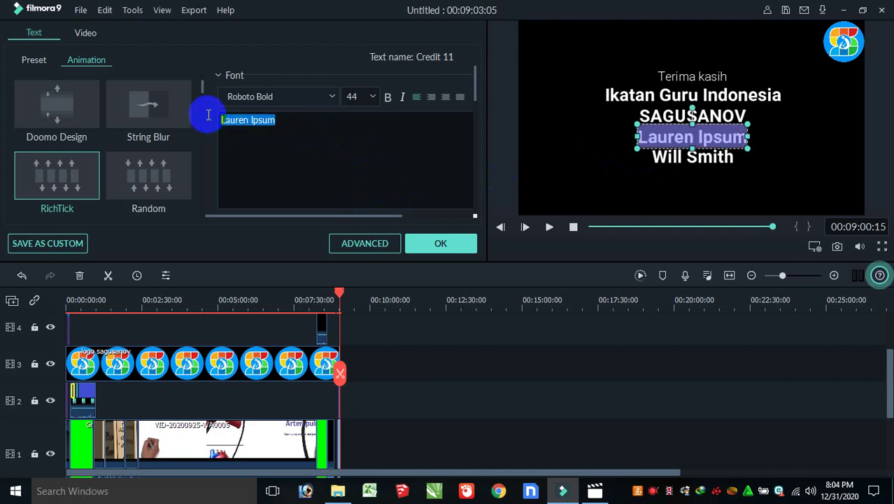
text(C)
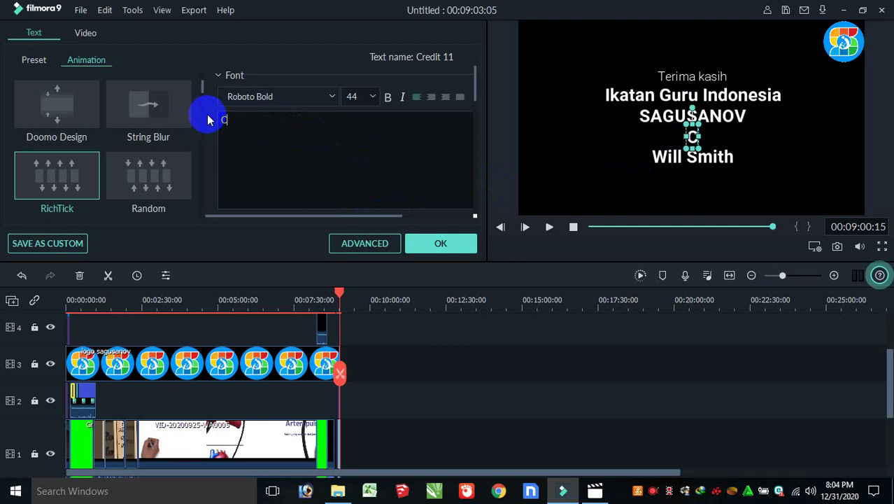
text(oac)
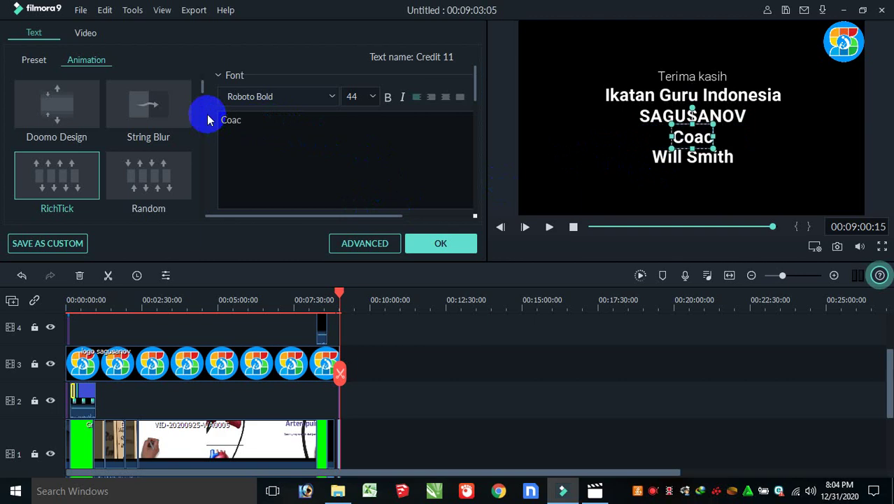
text(h F)
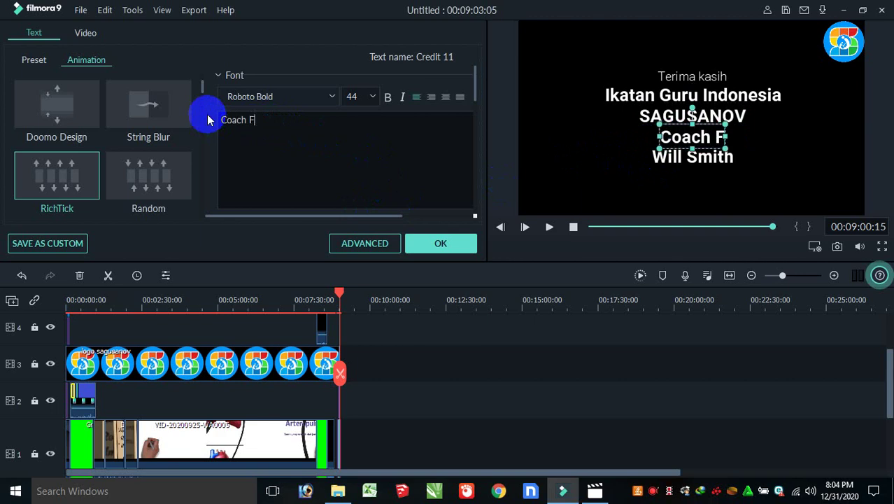
text(ilmora)
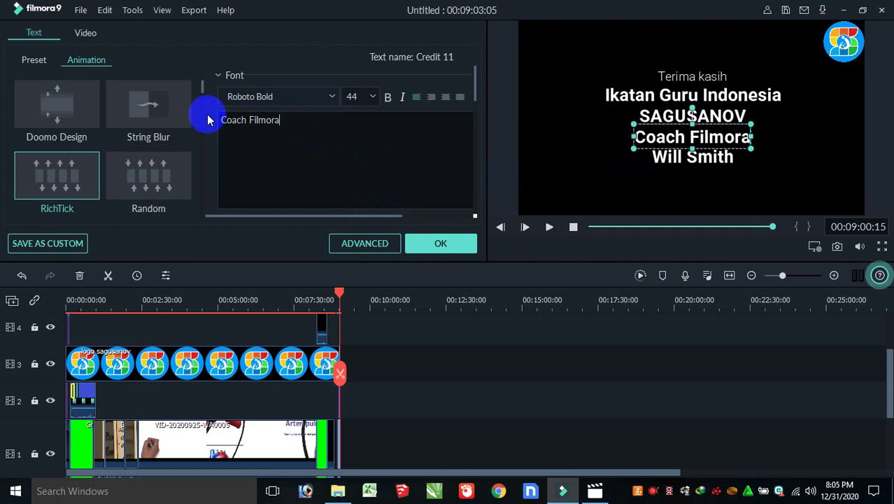
Step: Replace the last line of the credit with Teman Belajar di Group and apply the title edits
click(665, 163)
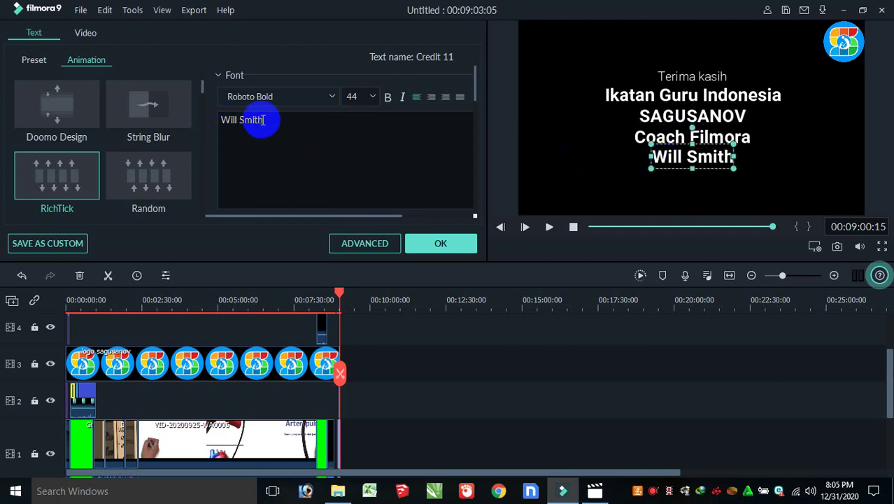
drag(264, 119, 221, 124)
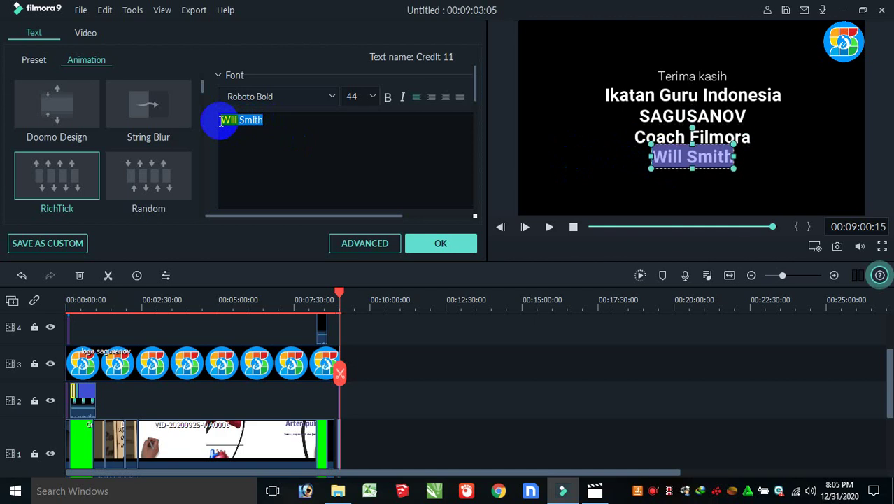
text(T)
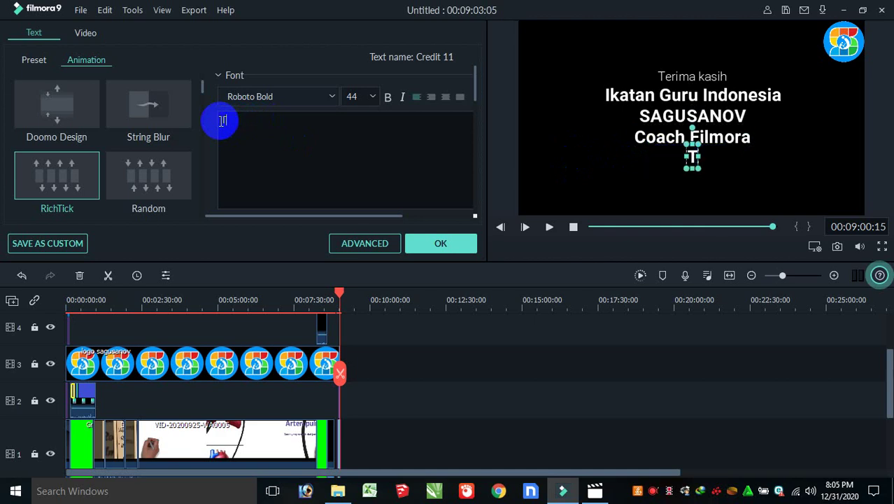
text(ema)
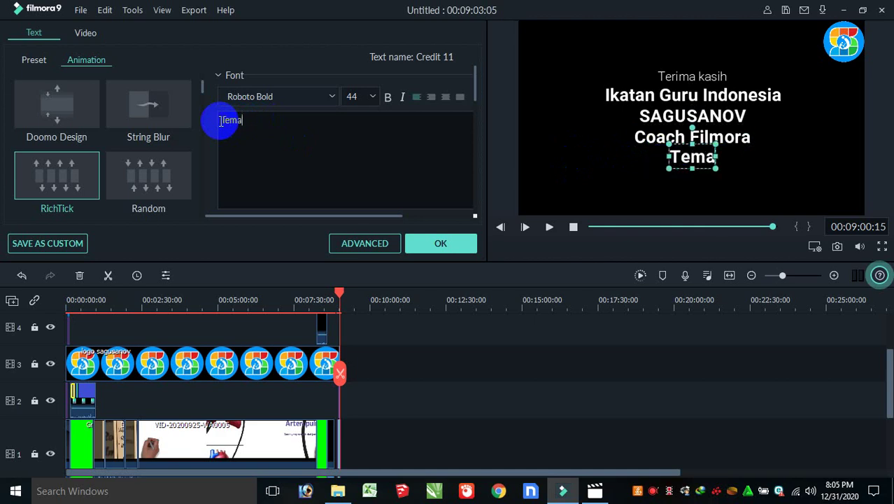
text(n Be)
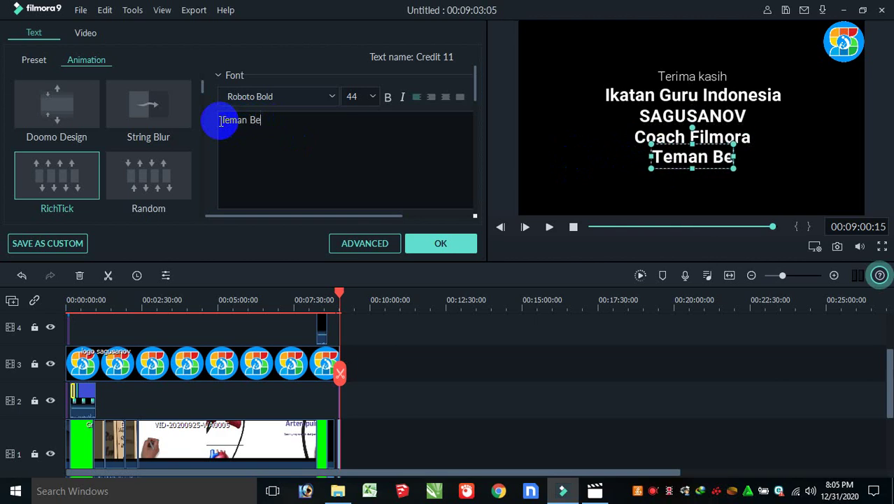
text(laja)
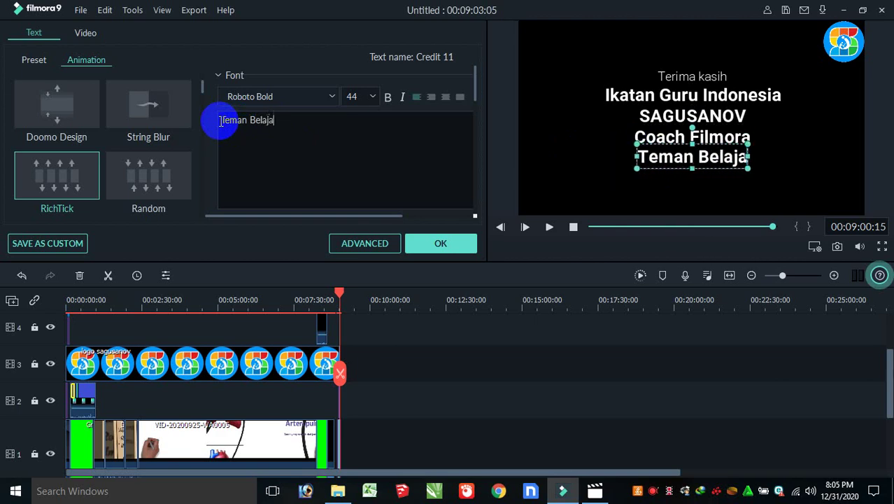
text(r di)
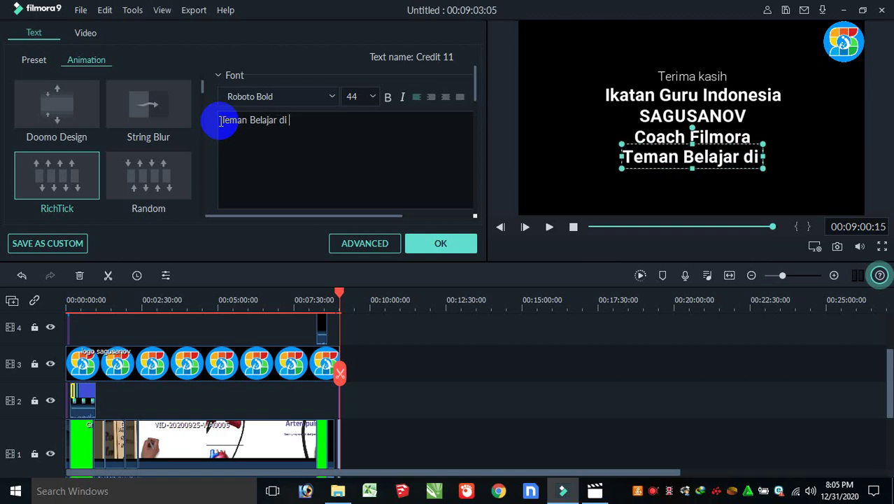
text( Gr)
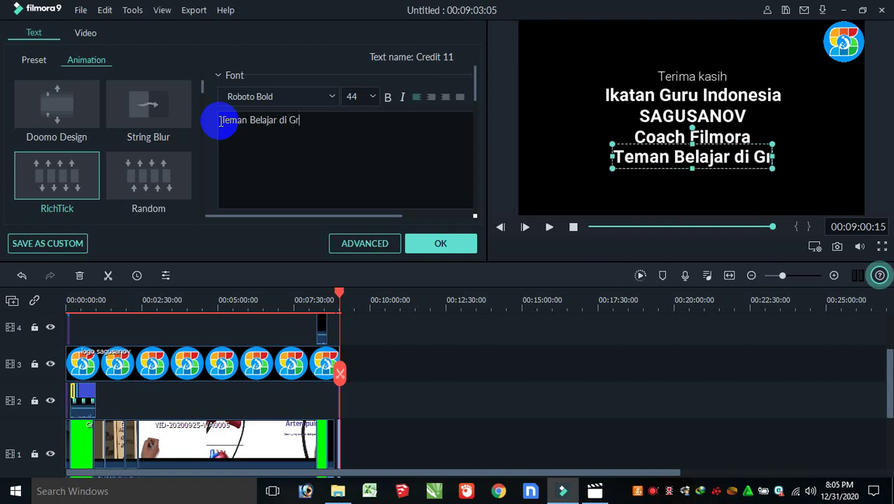
text(oup)
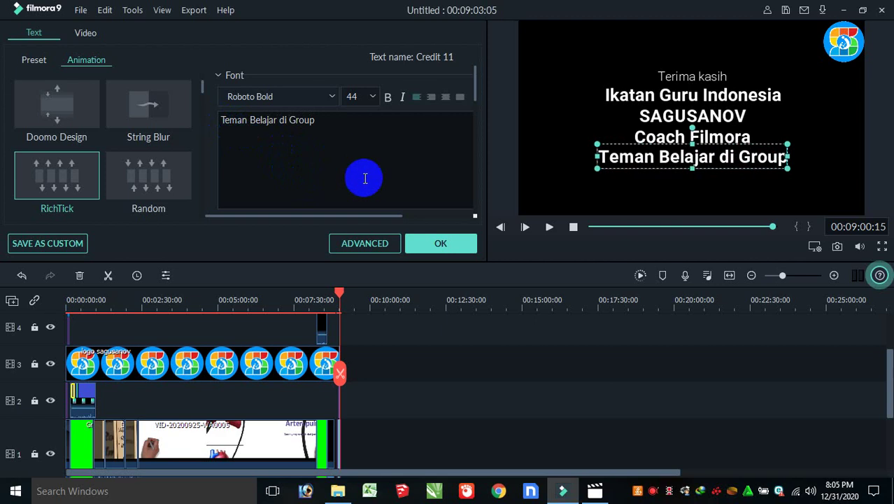
click(431, 235)
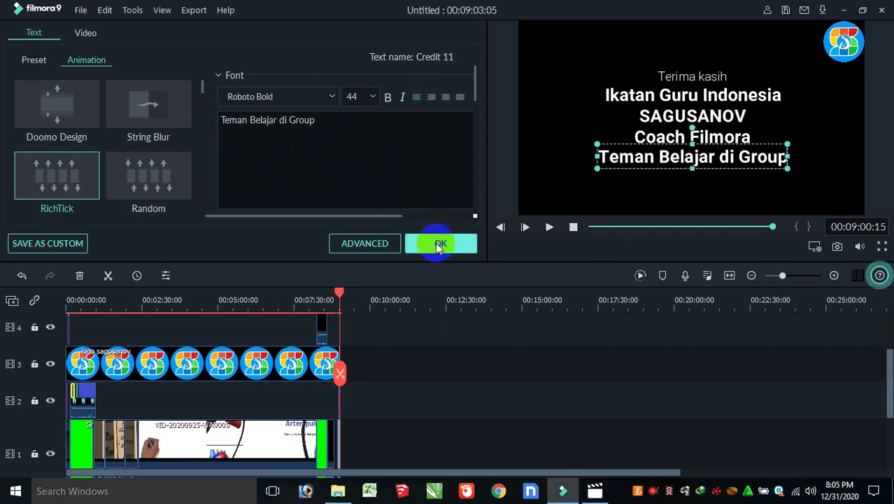
click(436, 242)
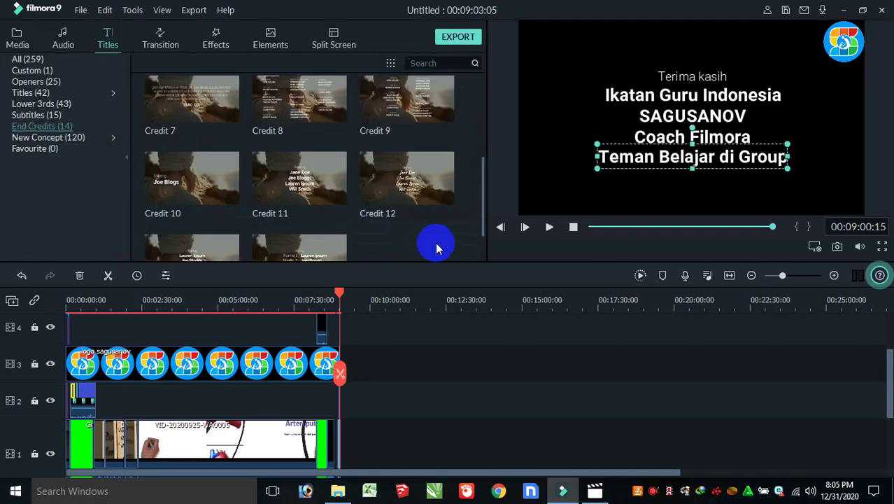